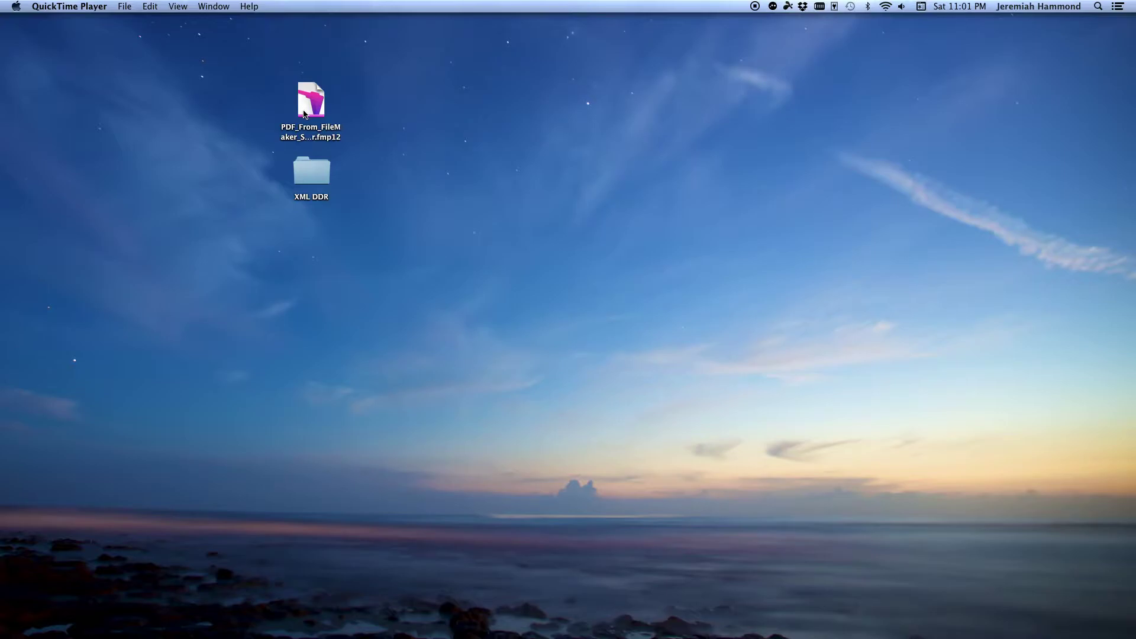
Step: Open the PDF_From_FileMaker_Server database from the desktop and centre its window
double_click(305, 112)
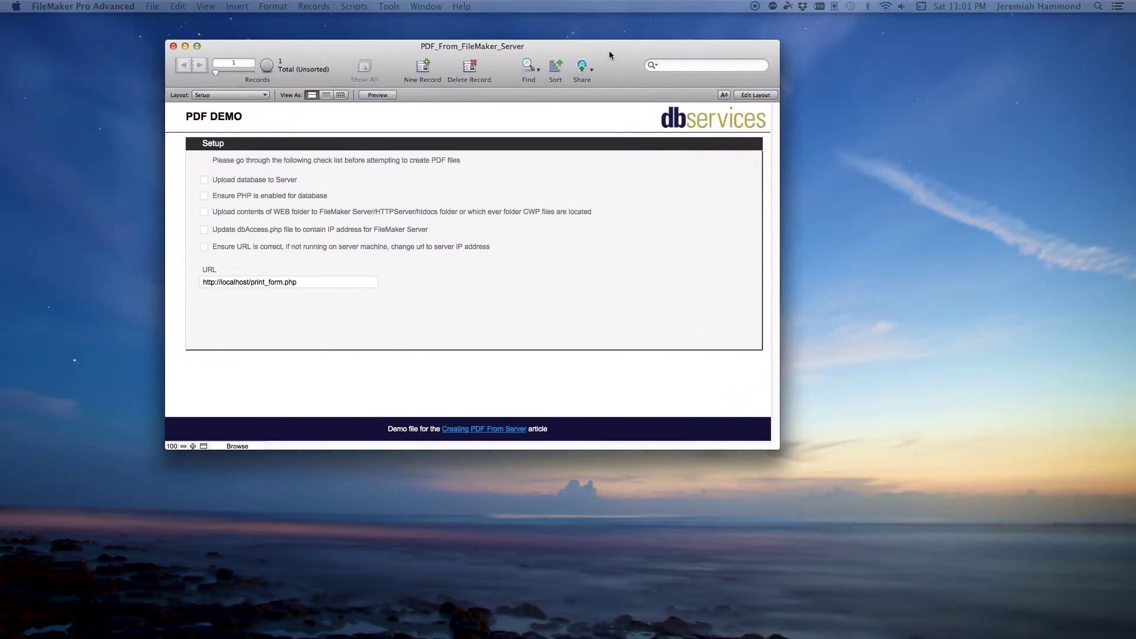
left_click_drag(609, 52, 659, 53)
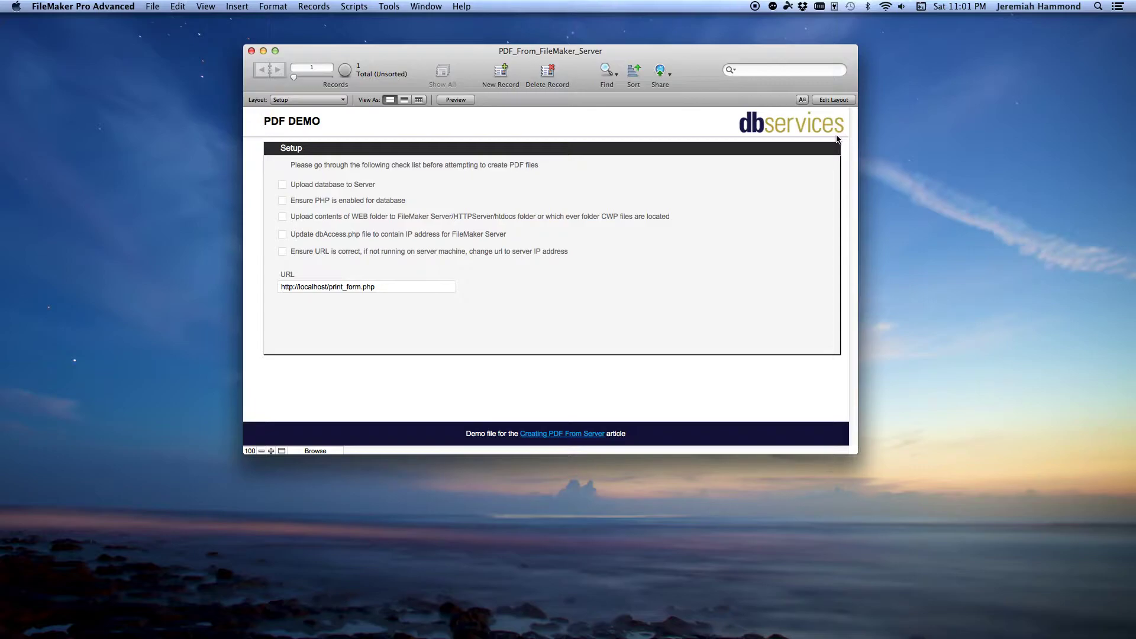
Step: Switch the Setup layout to Layout mode and enlarge the database window
left_click(324, 451)
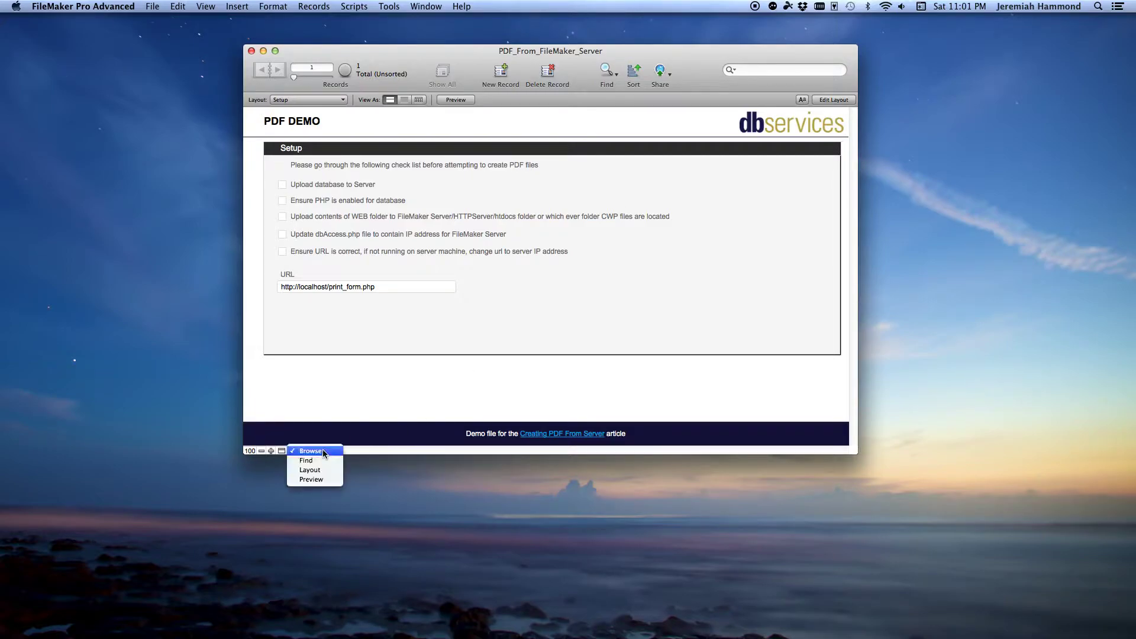
left_click(327, 471)
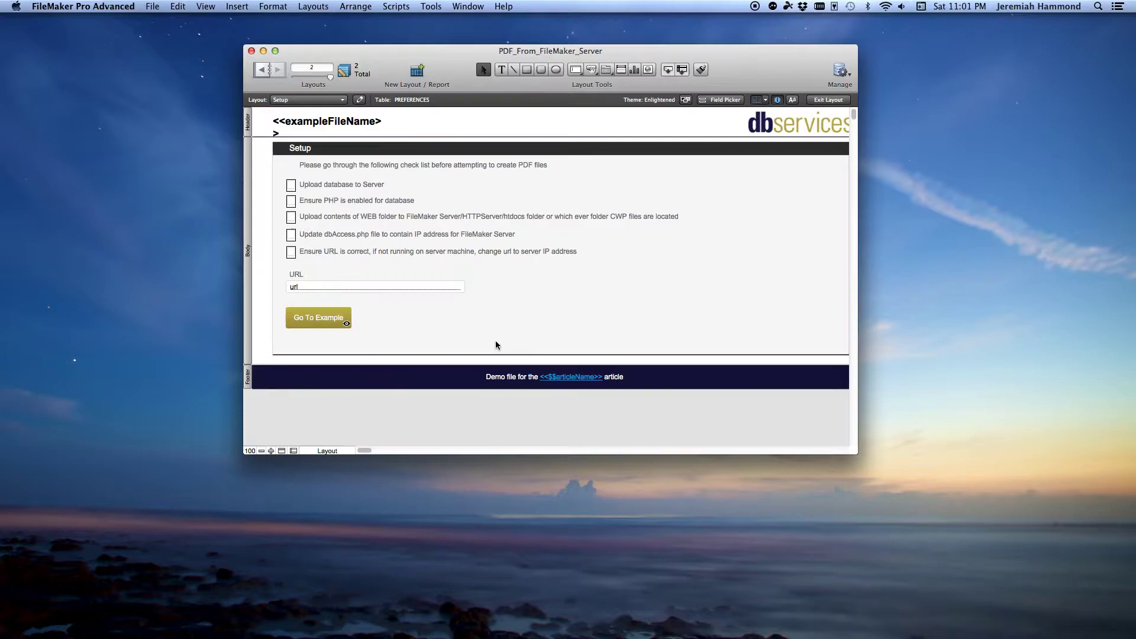
left_click_drag(856, 452, 941, 461)
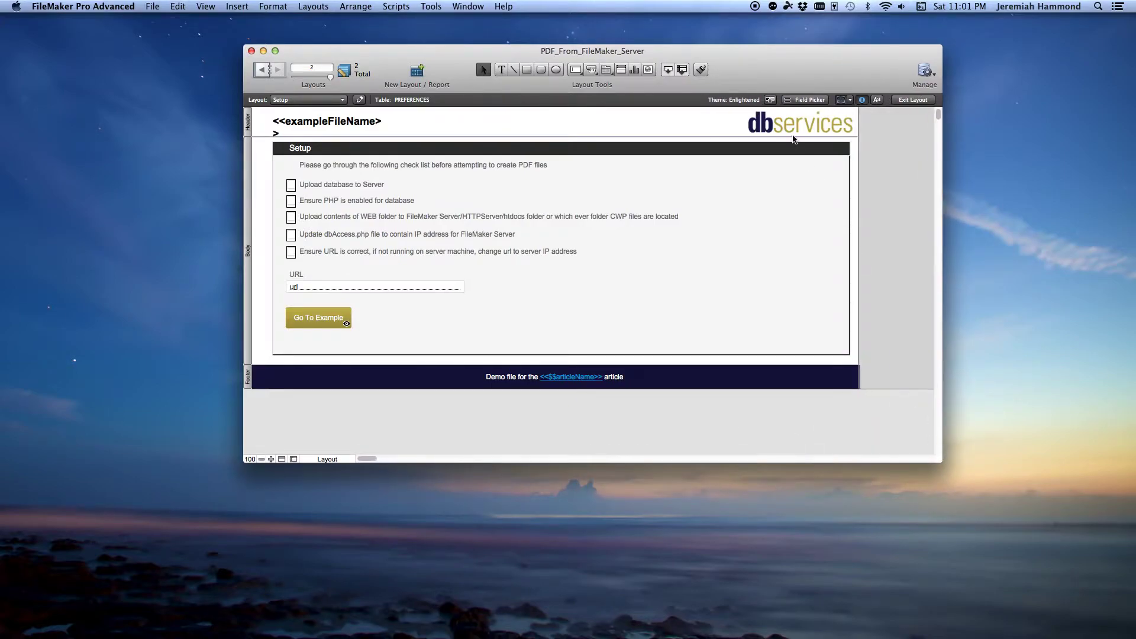
Step: Move the dbservices logo off the layout and the footer demo text into the body
right_click(809, 125)
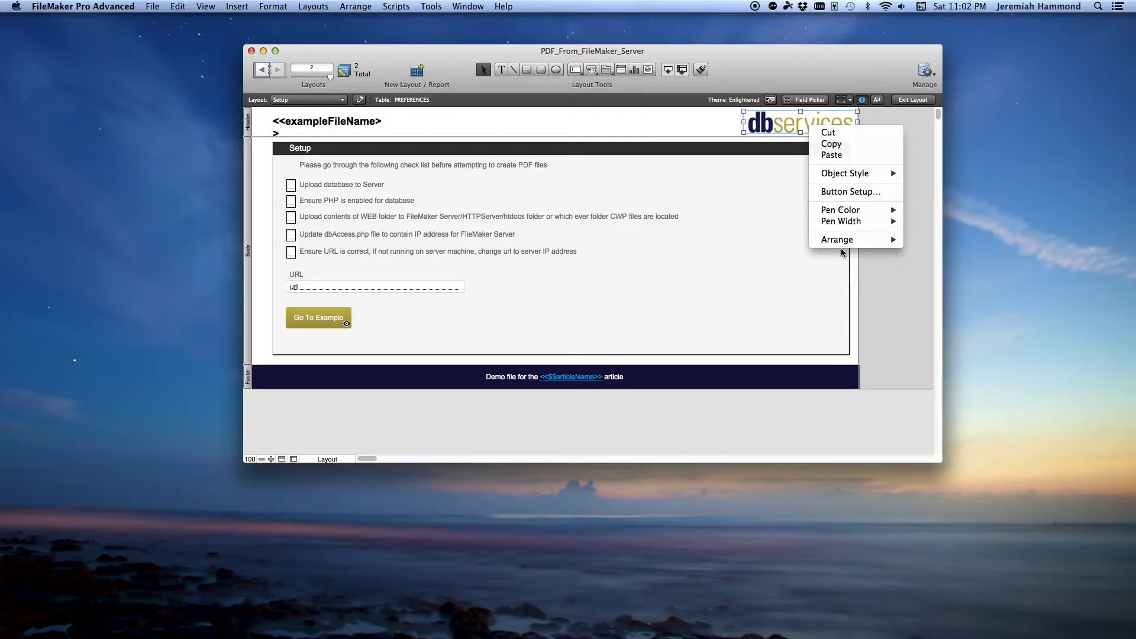
left_click(729, 110)
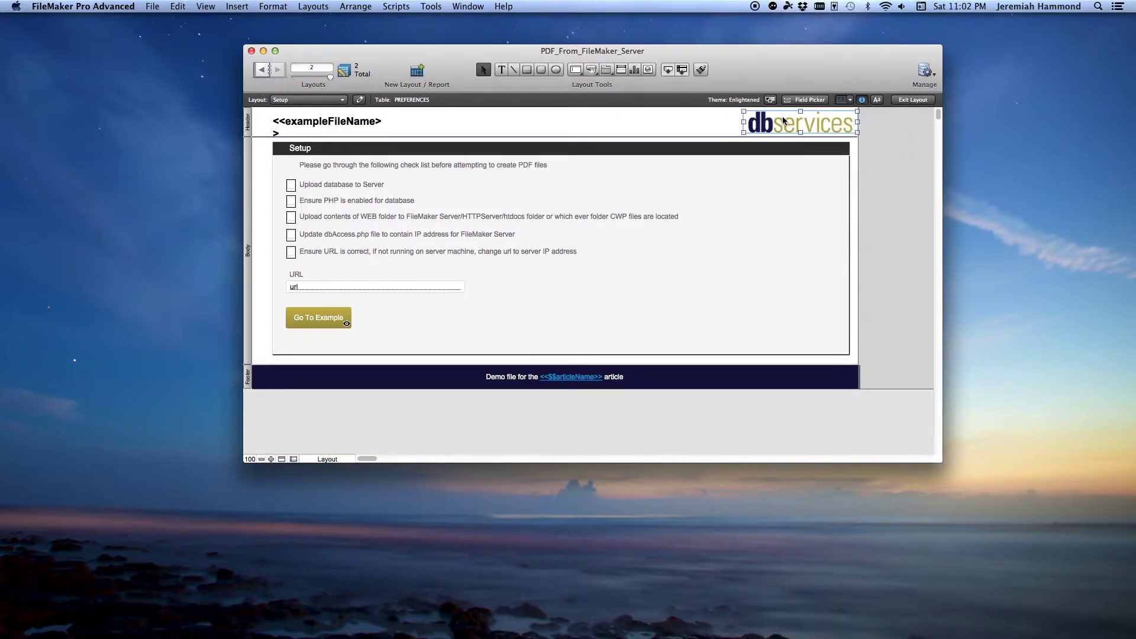
left_click_drag(815, 125, 287, 418)
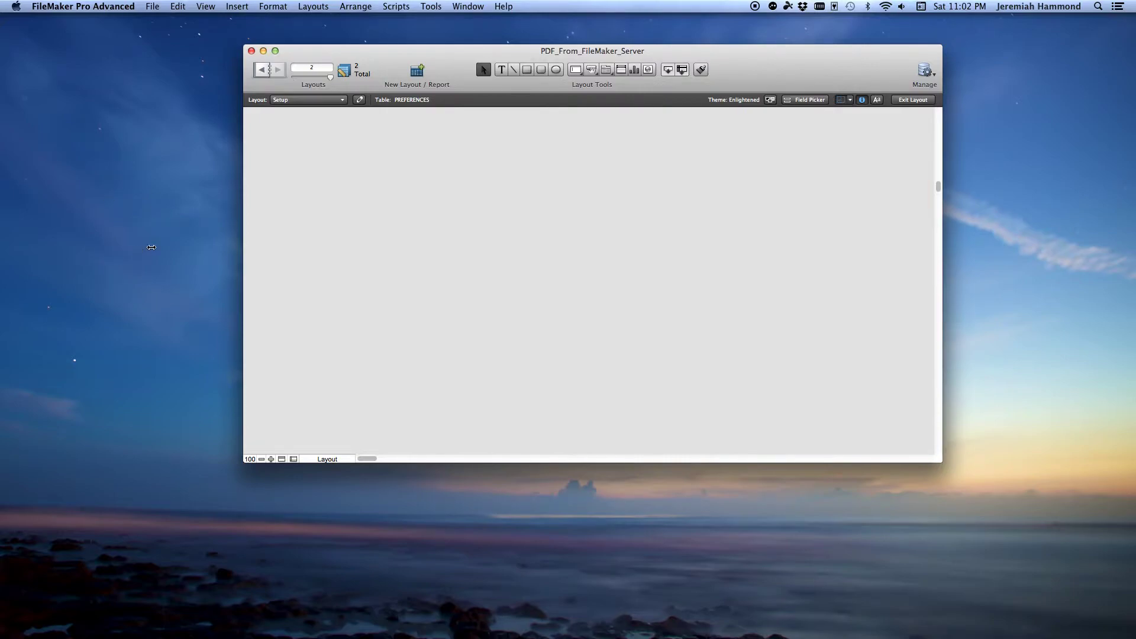
left_click_drag(939, 184, 939, 116)
left_click_drag(478, 376, 543, 268)
Step: Undo both moves with Edit > Undo Move, restoring the footer text and logo
left_click(178, 6)
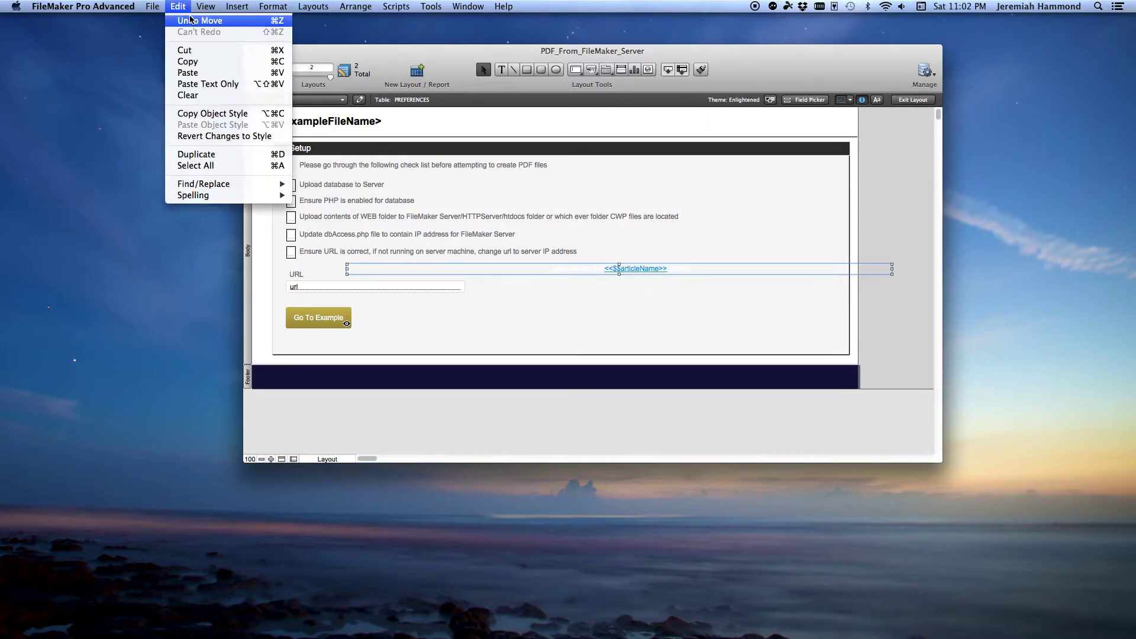
left_click(192, 20)
left_click(181, 7)
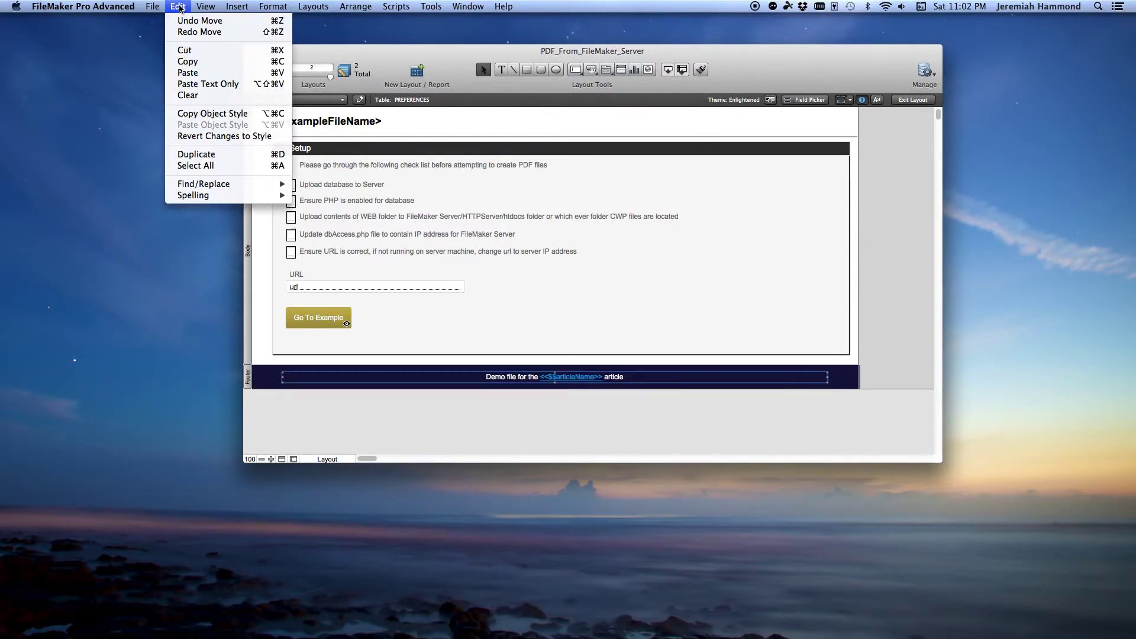
left_click(196, 21)
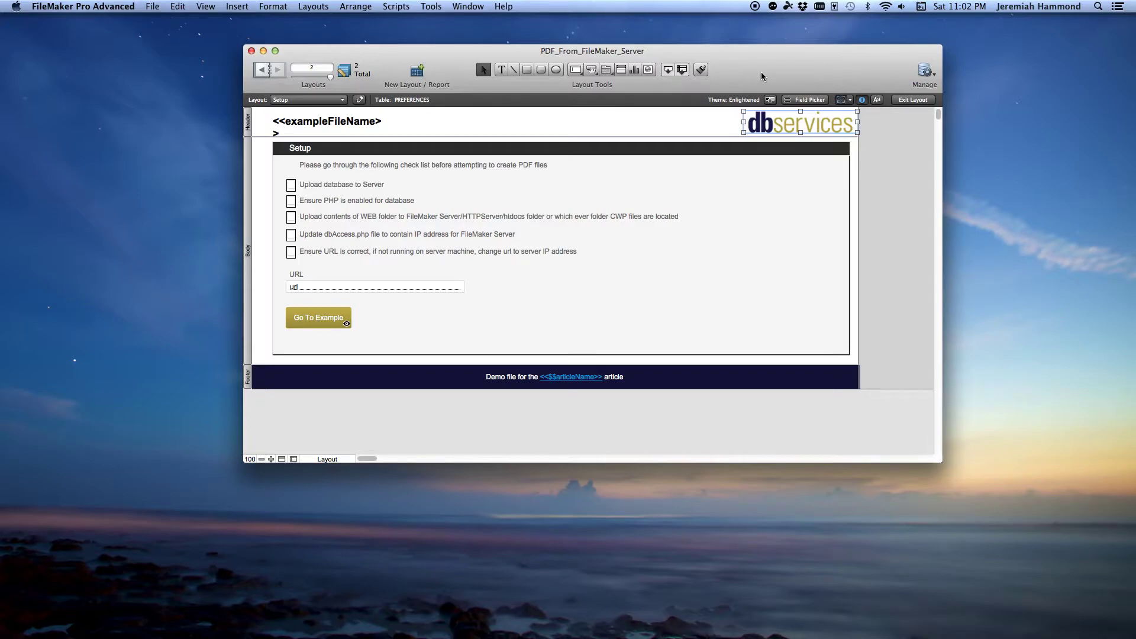
left_click_drag(633, 54, 626, 55)
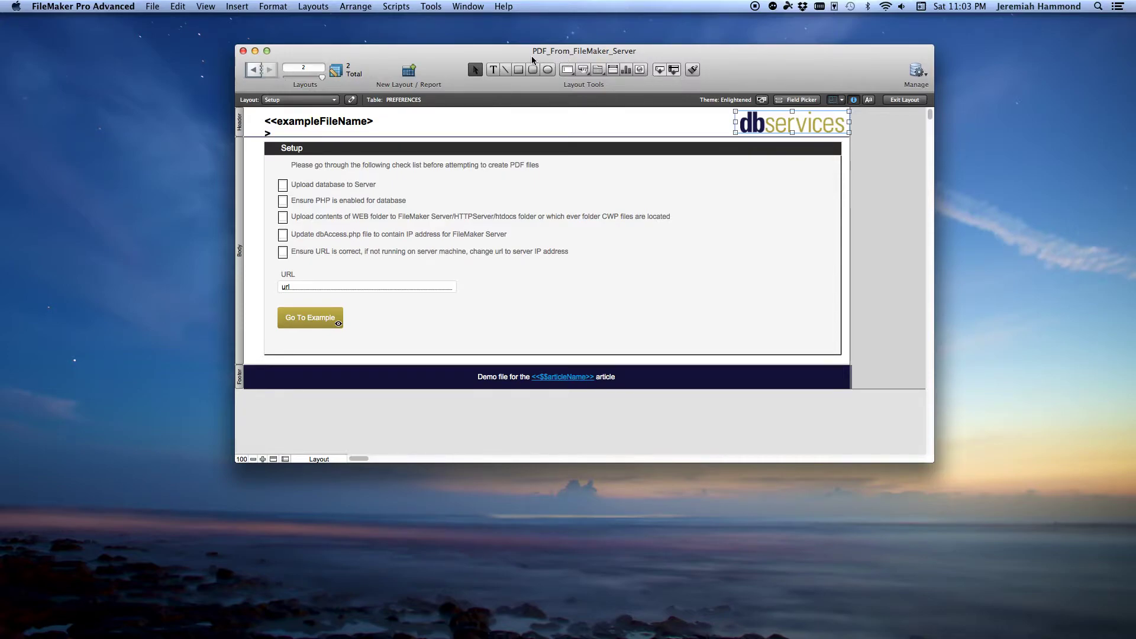
left_click_drag(577, 57, 566, 57)
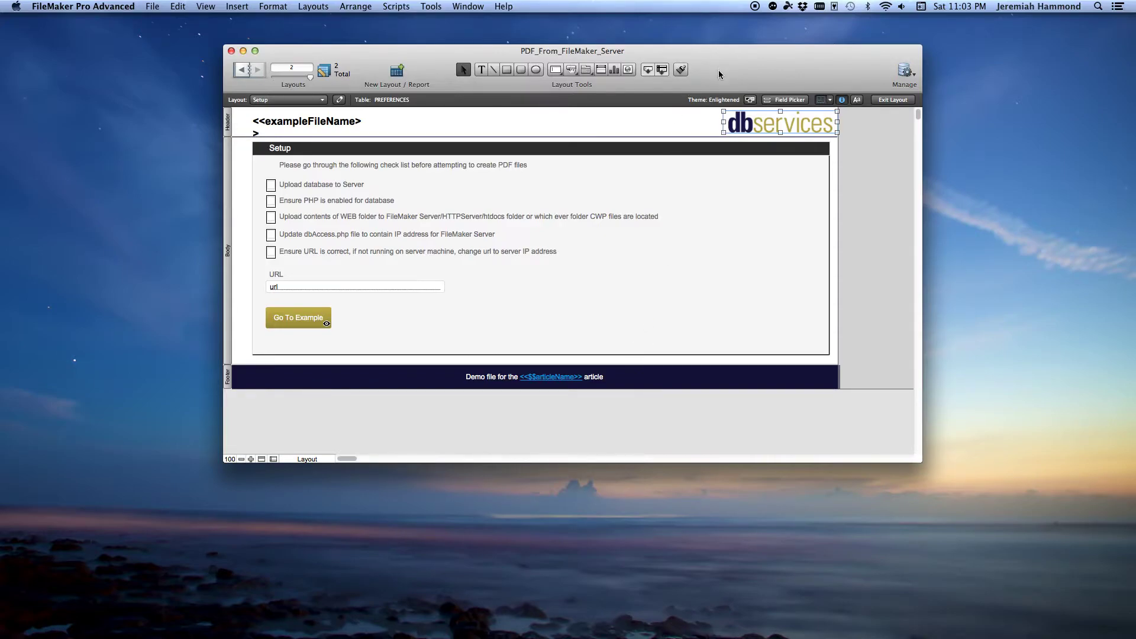
Step: Create a new database named Temp
left_click(153, 7)
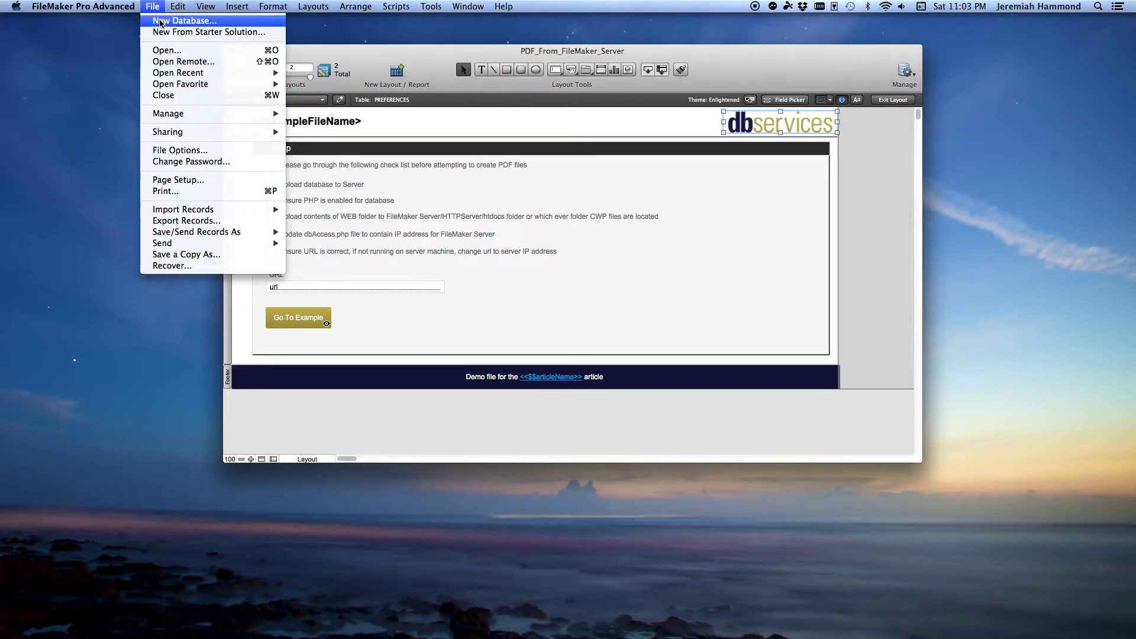
left_click(160, 21)
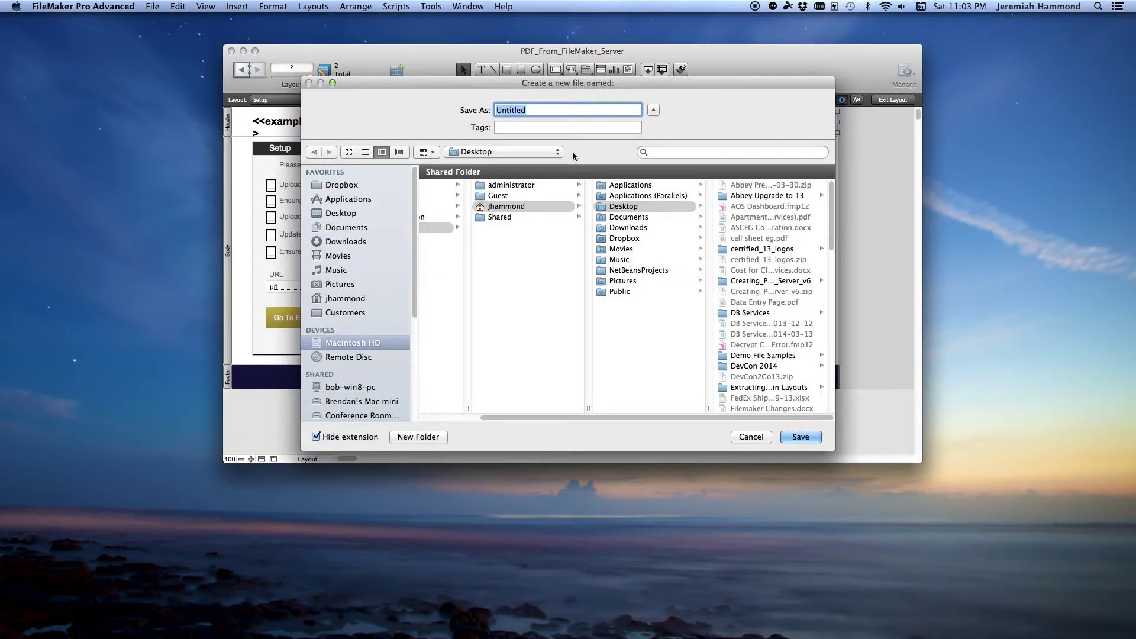
type("Temp")
left_click(804, 437)
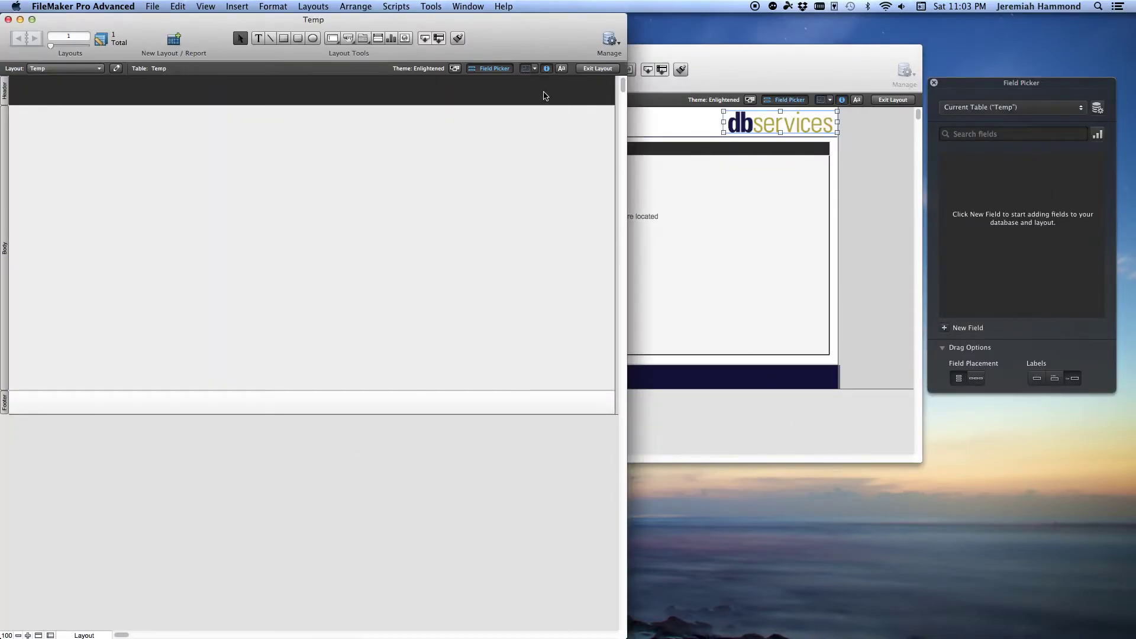
Step: Copy the dbservices logo from the PDF_From_FileMaker_Server layout
left_click_drag(878, 80, 1031, 159)
left_click_drag(710, 52, 762, 51)
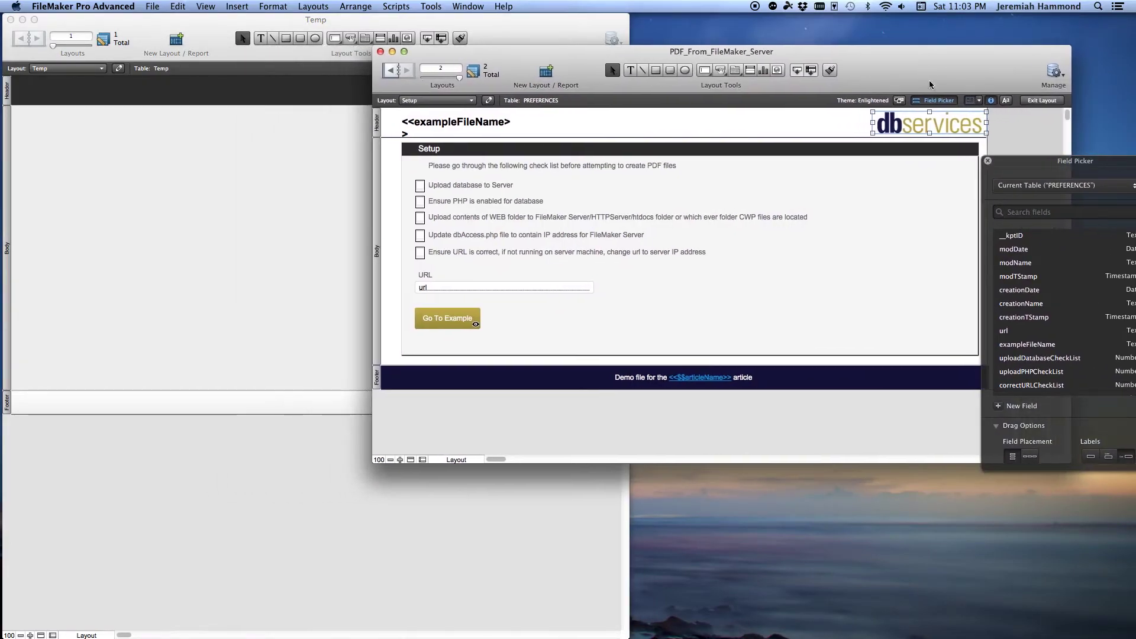
right_click(918, 130)
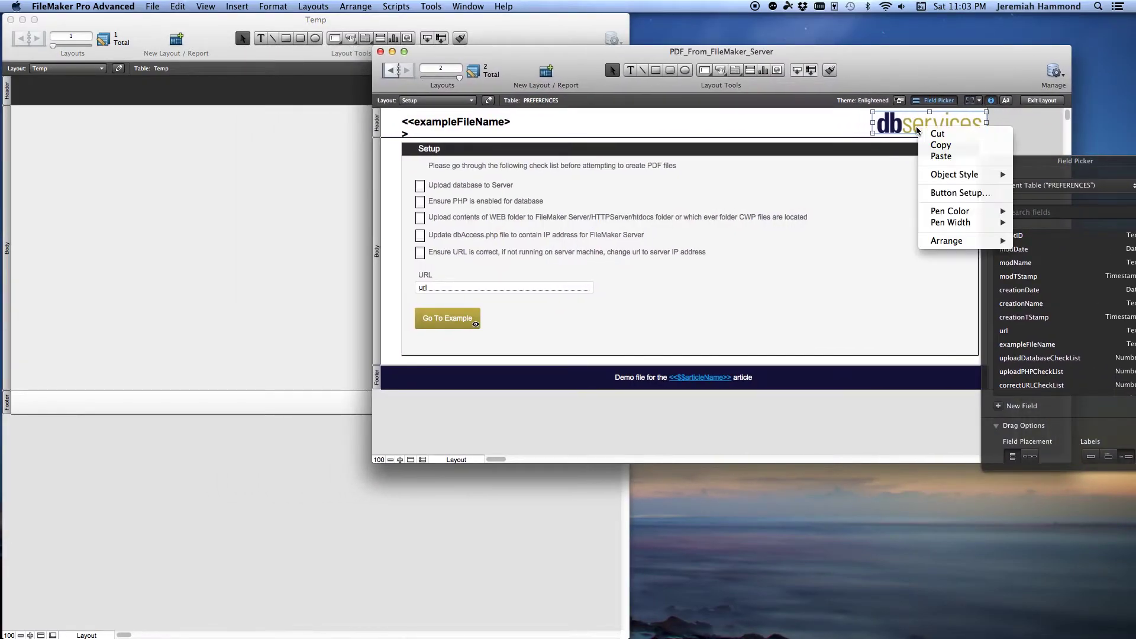
left_click(941, 148)
Step: Paste the dbservices logo into the Temp layout and move it toward the centre
left_click(342, 157)
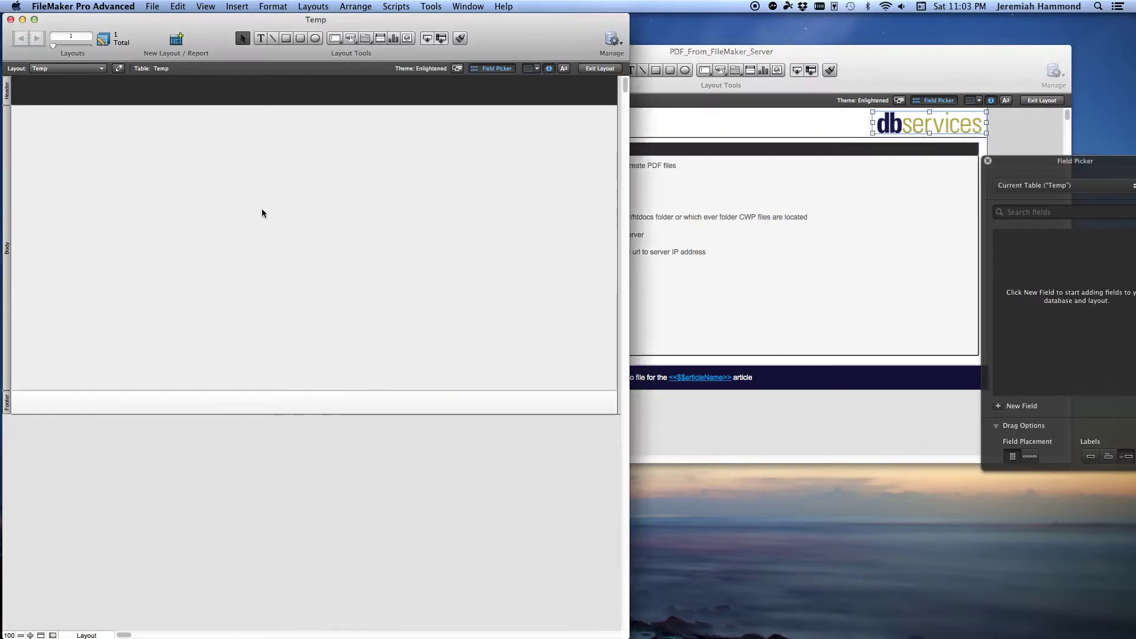
right_click(261, 213)
left_click(299, 217)
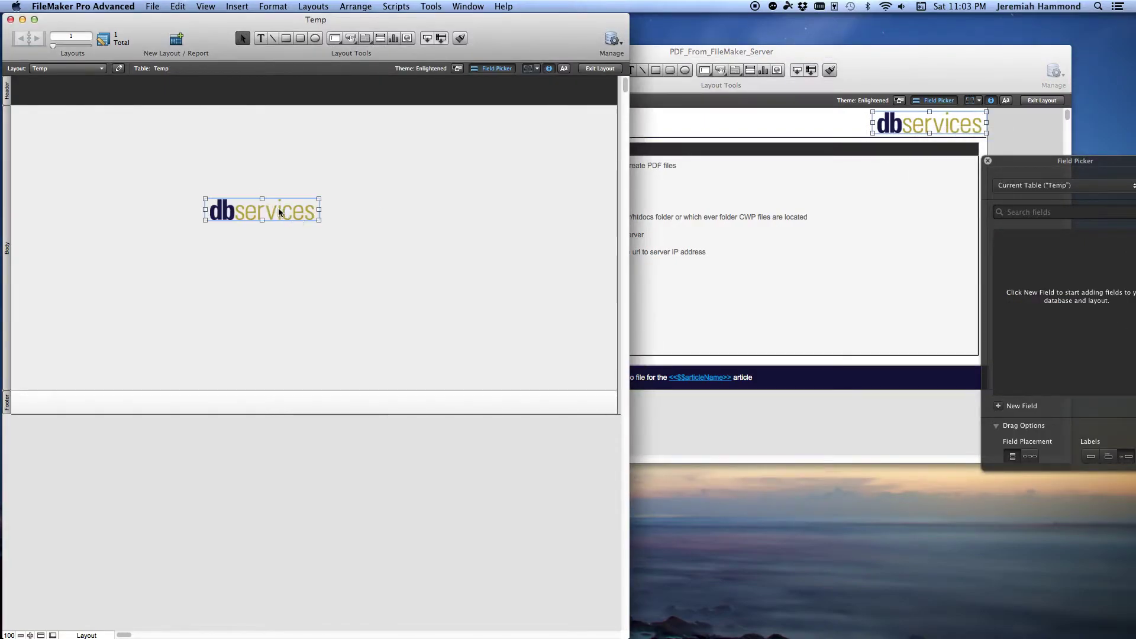
left_click_drag(278, 213, 357, 205)
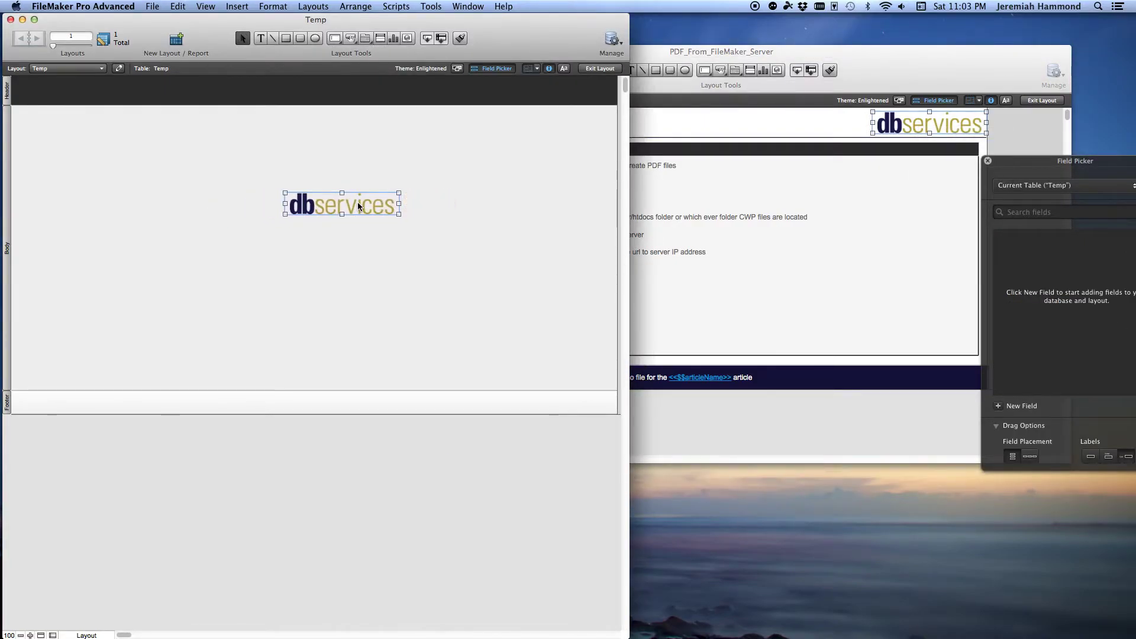
left_click(333, 146)
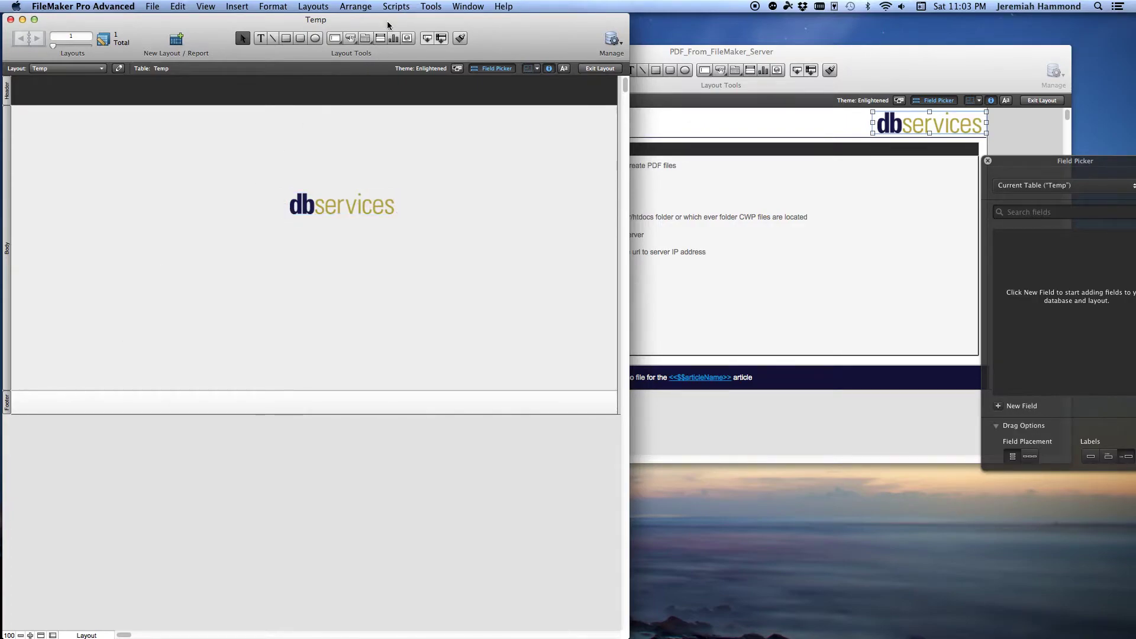
Step: Save the Temp layout via Layouts > Save Layout
left_click_drag(388, 25, 390, 25)
left_click(313, 6)
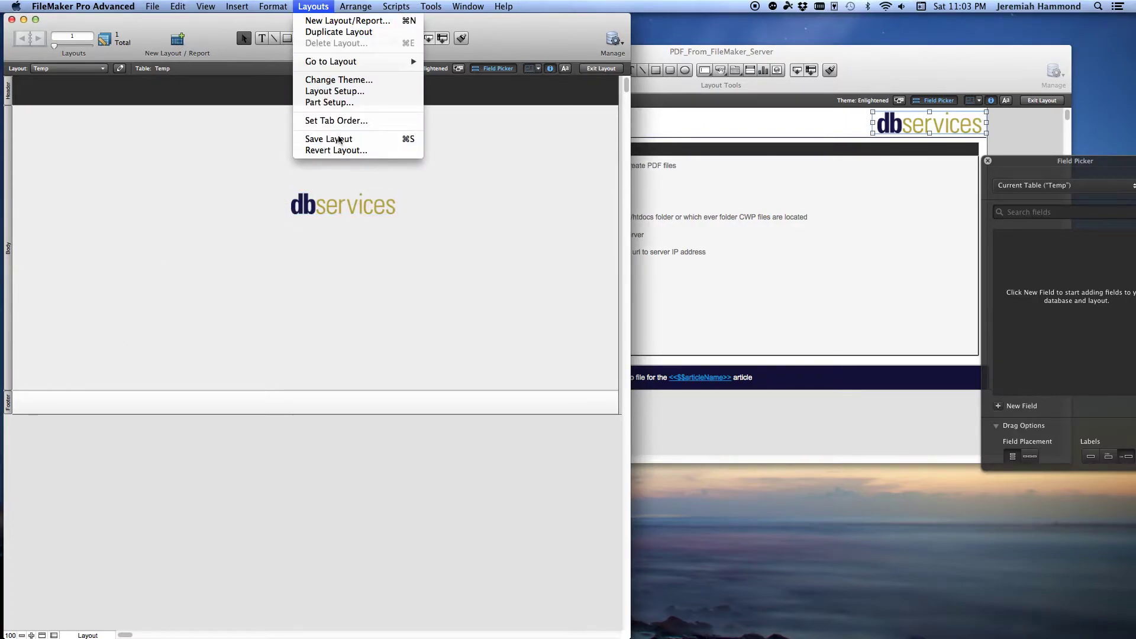
left_click(339, 139)
left_click(440, 8)
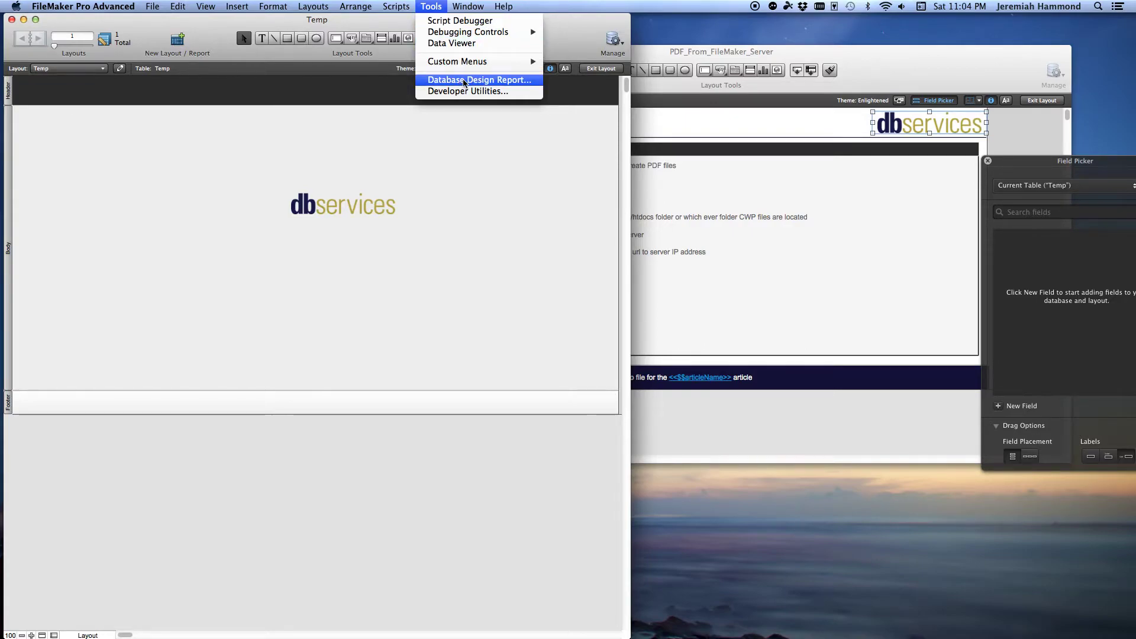
Step: Set up a Database Design Report for Temp.fmp12 only, in XML, without auto-open
left_click(466, 80)
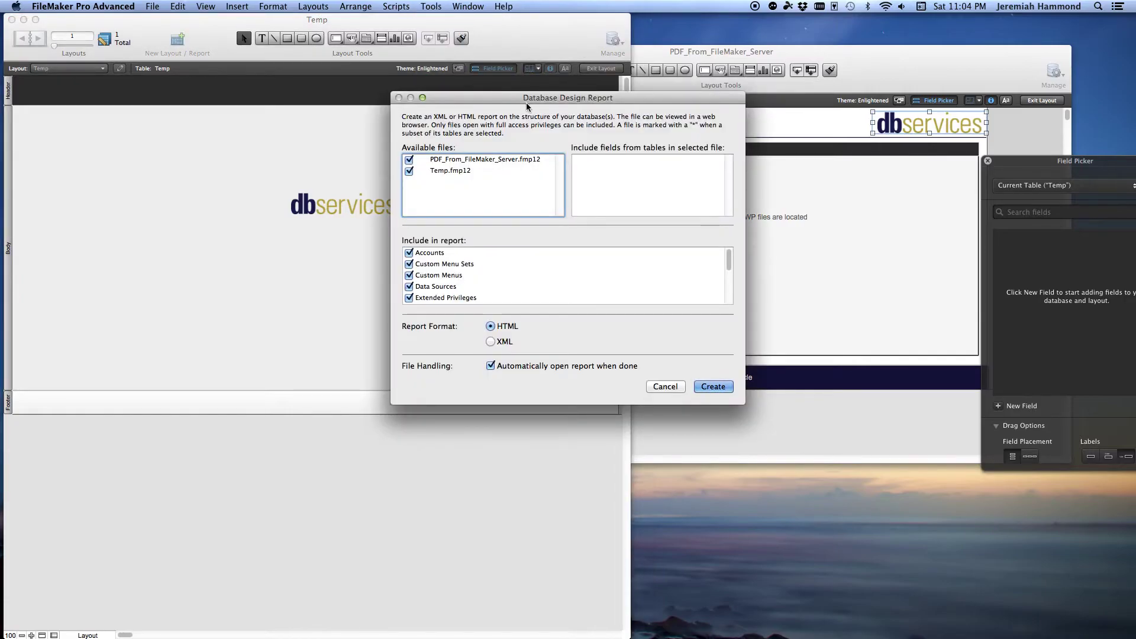
left_click_drag(524, 102, 523, 101)
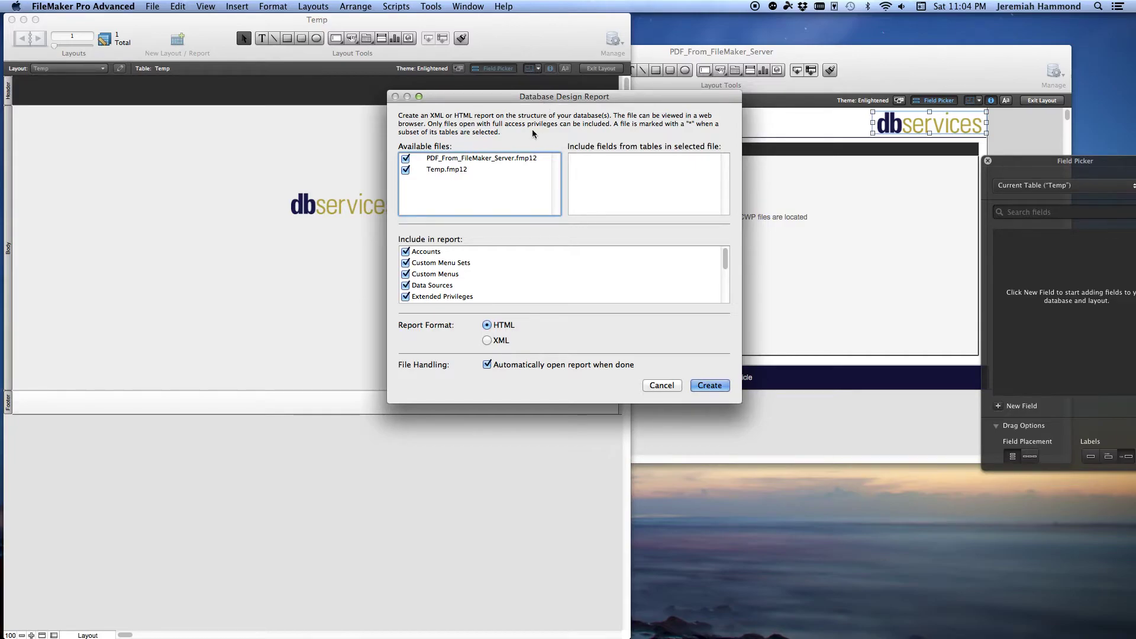
left_click_drag(566, 101, 563, 106)
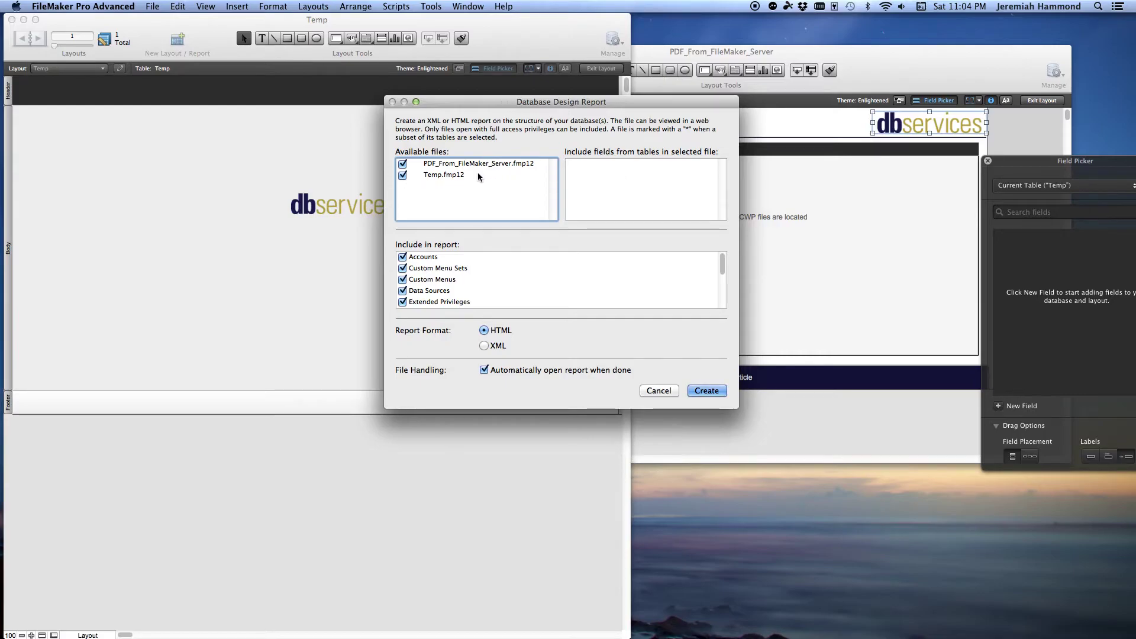
left_click(402, 165)
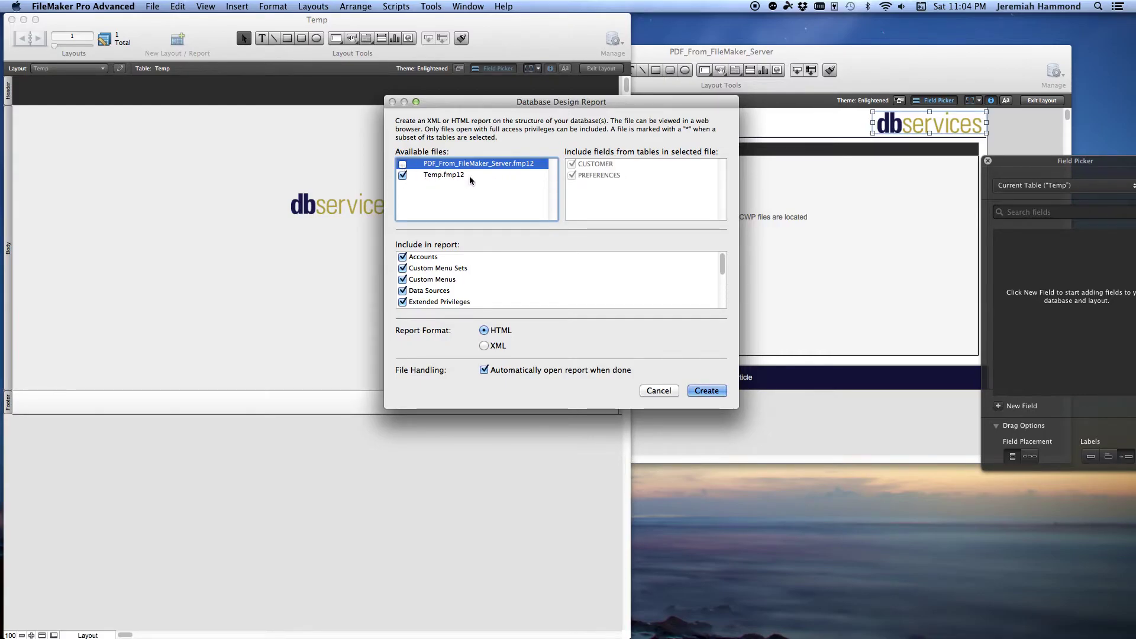
left_click(444, 176)
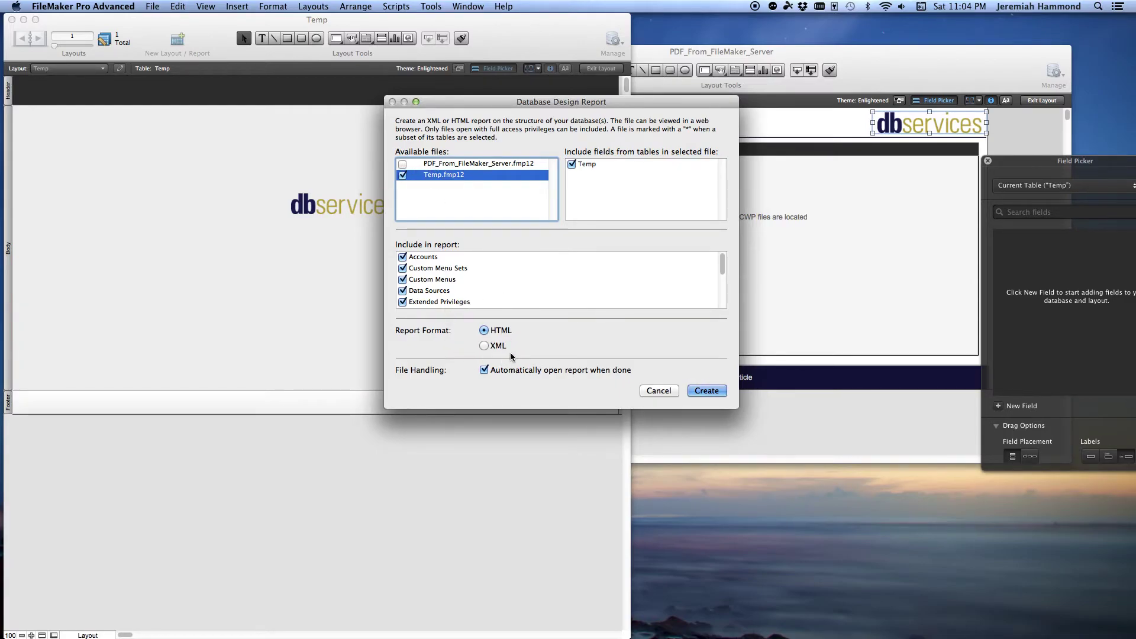
left_click(488, 347)
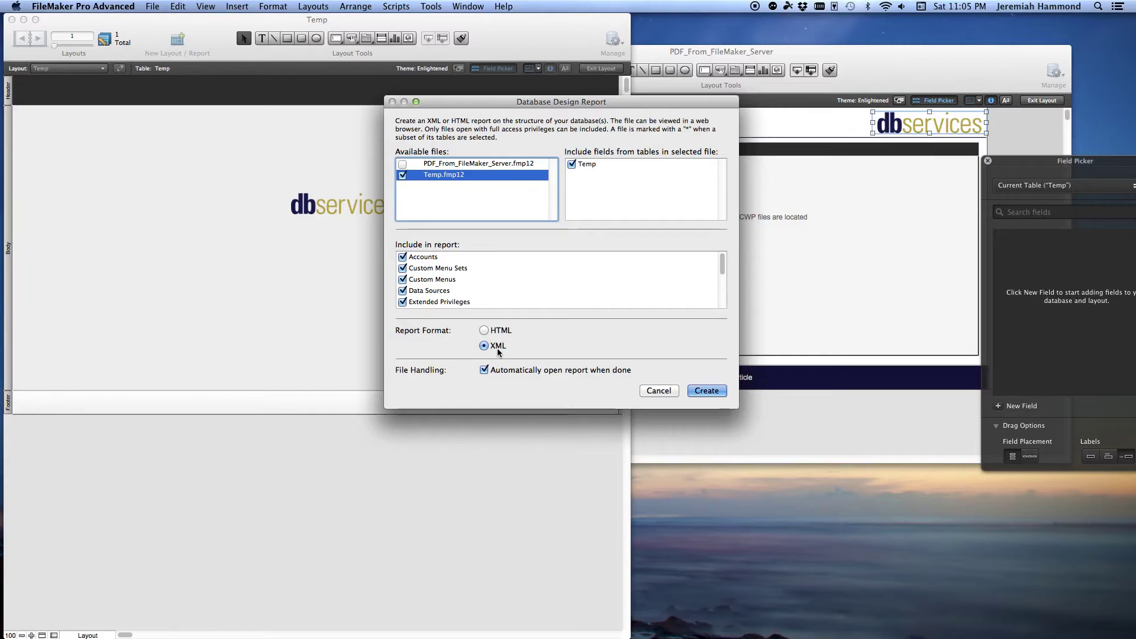
left_click(484, 370)
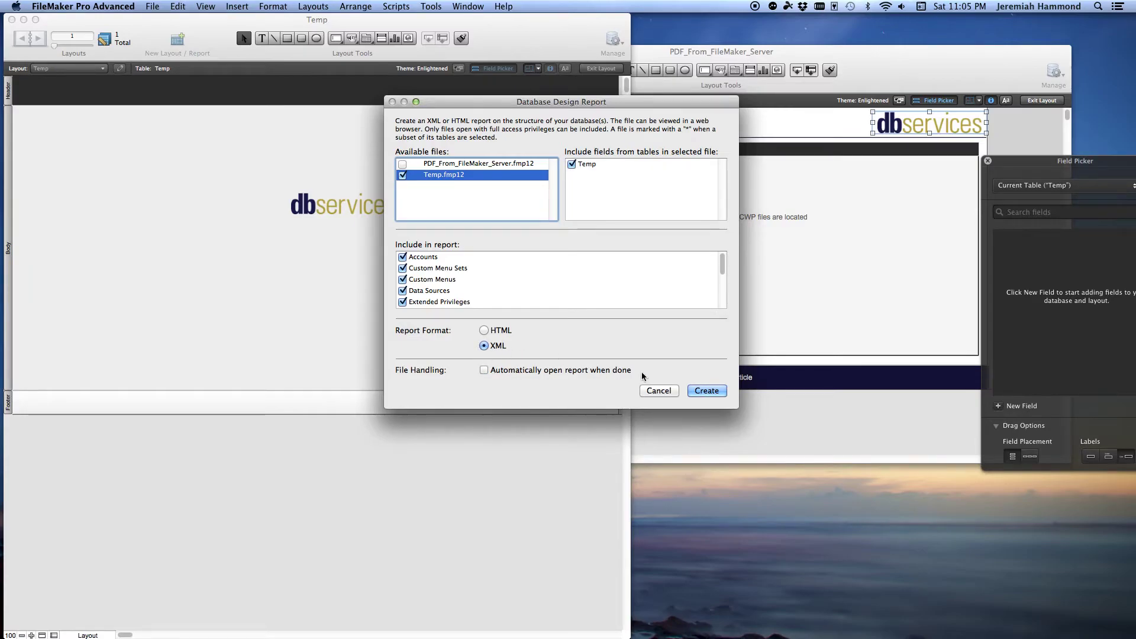
Step: Create the report and save it into the Desktop's XML DDR folder
left_click(716, 394)
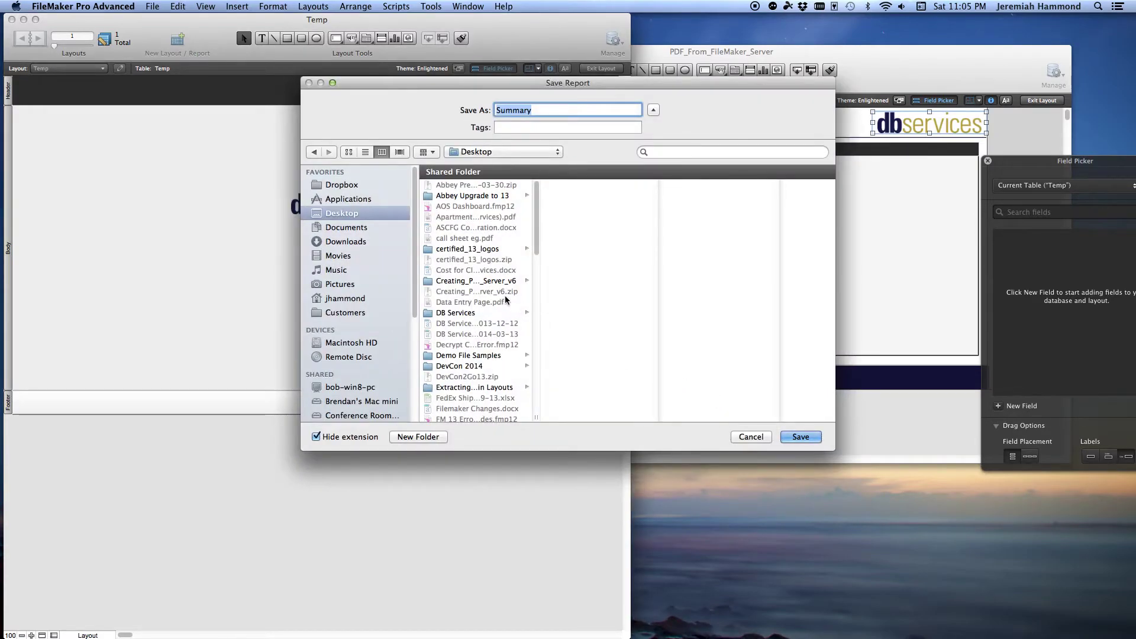
scroll(505, 300, "down", 10)
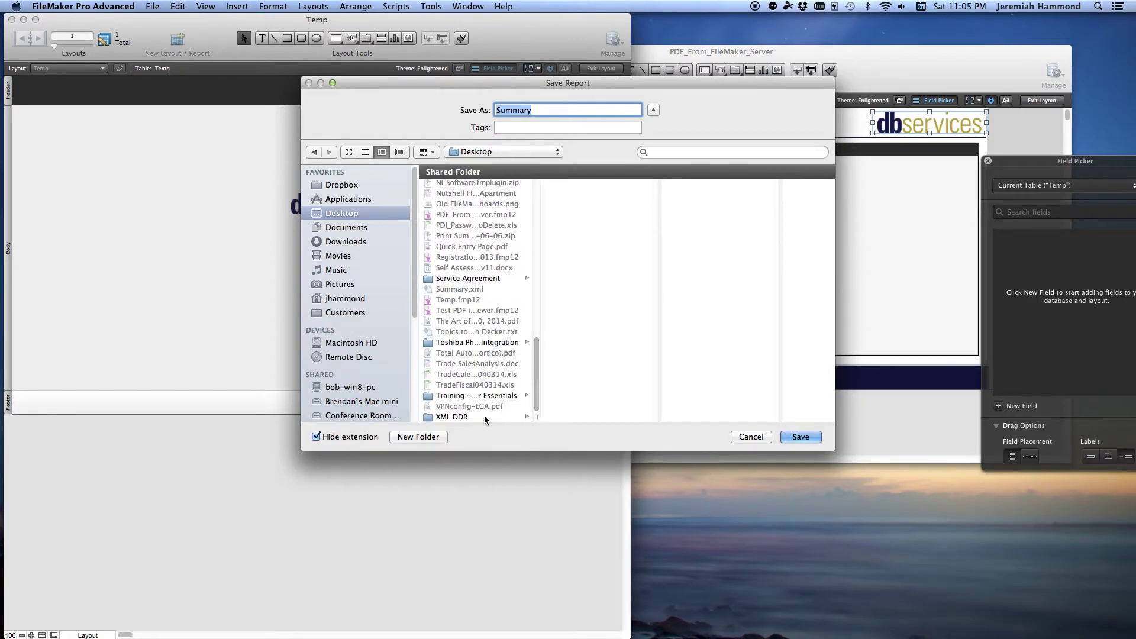
left_click(485, 417)
left_click(812, 437)
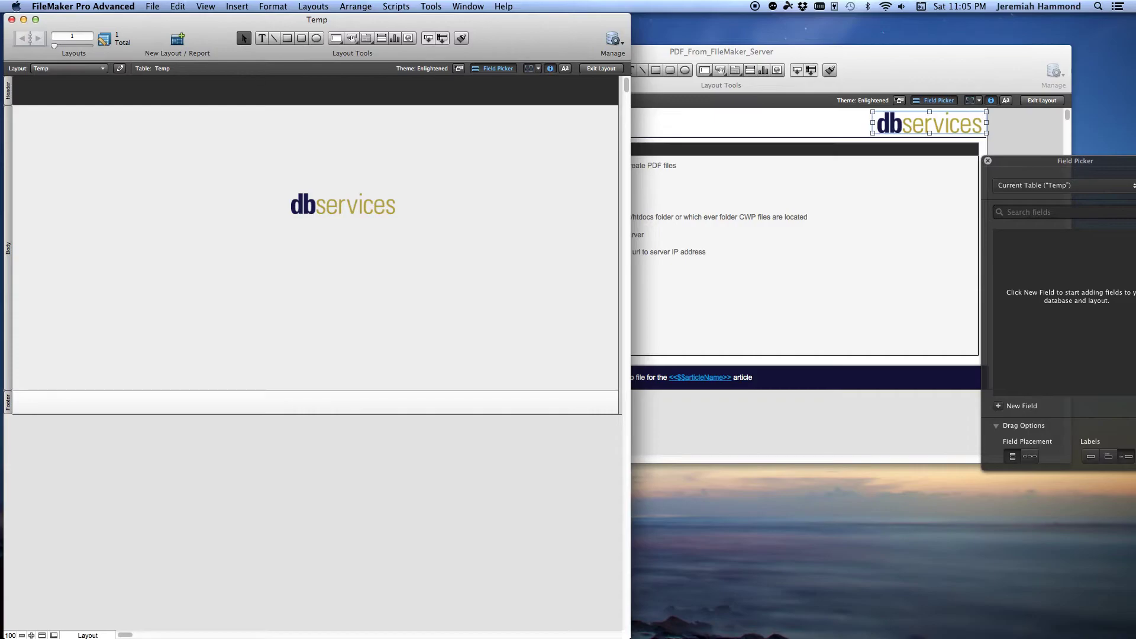
Step: Browse Finder to Desktop > XML DDR and open Temp_fmp12.xml in TextWrangler
key("super+Tab")
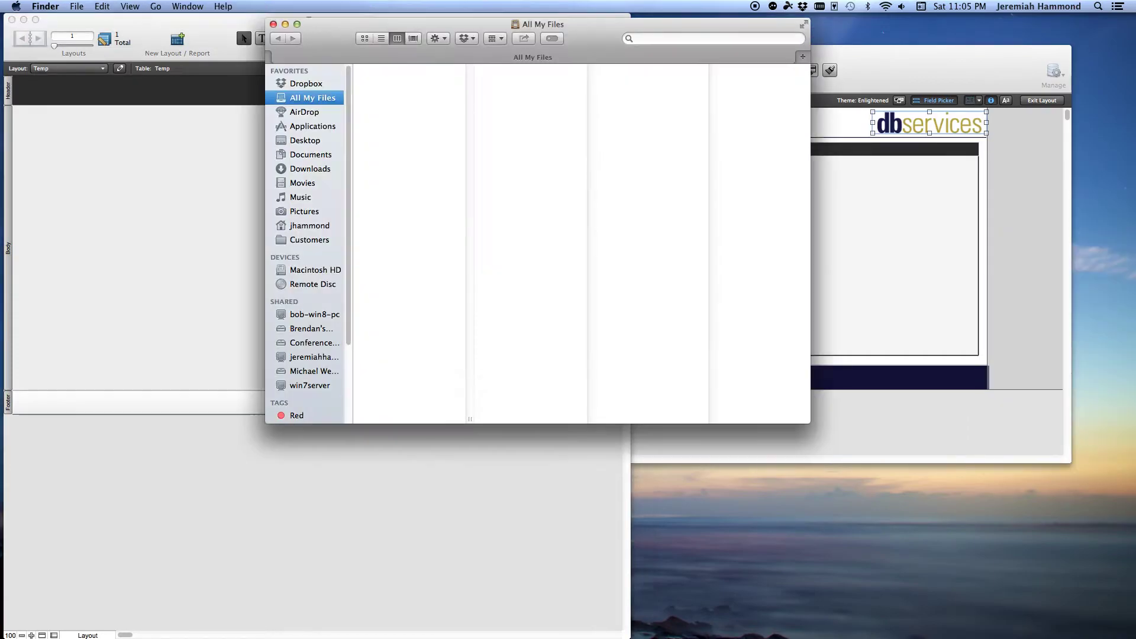
left_click_drag(349, 30, 346, 39)
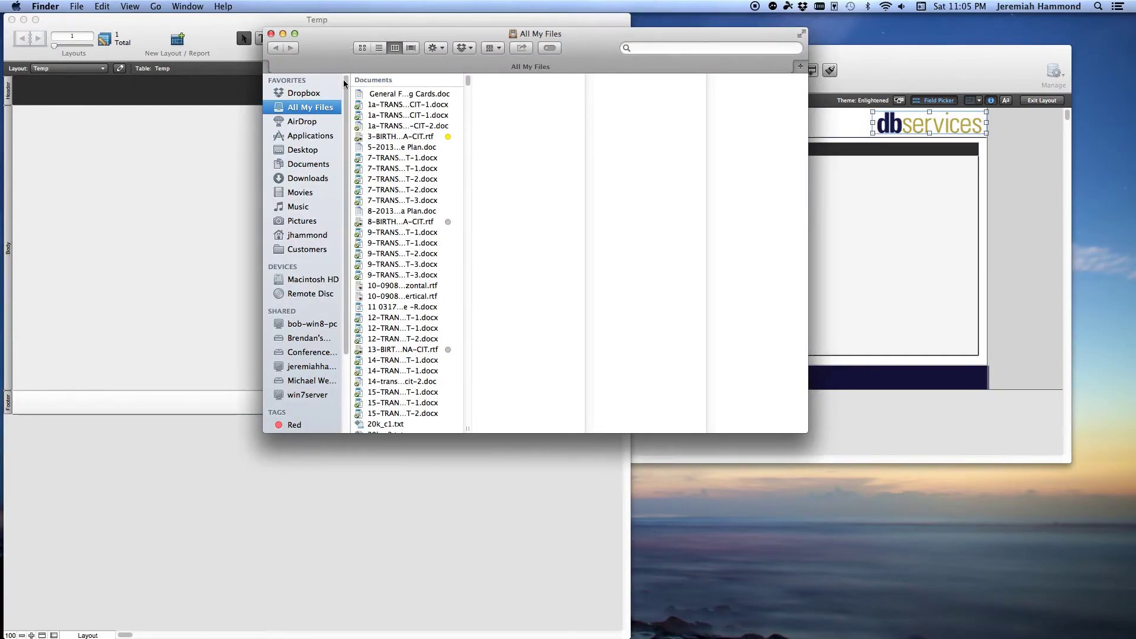
left_click(307, 149)
scroll(388, 218, "down", 10)
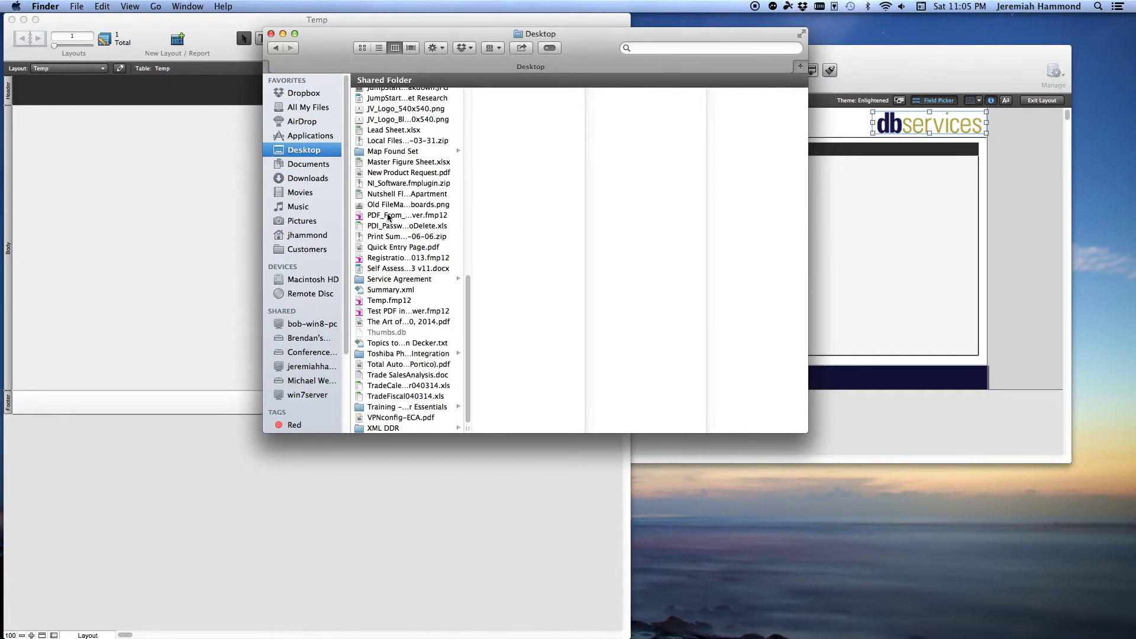
left_click(390, 428)
left_click(536, 116)
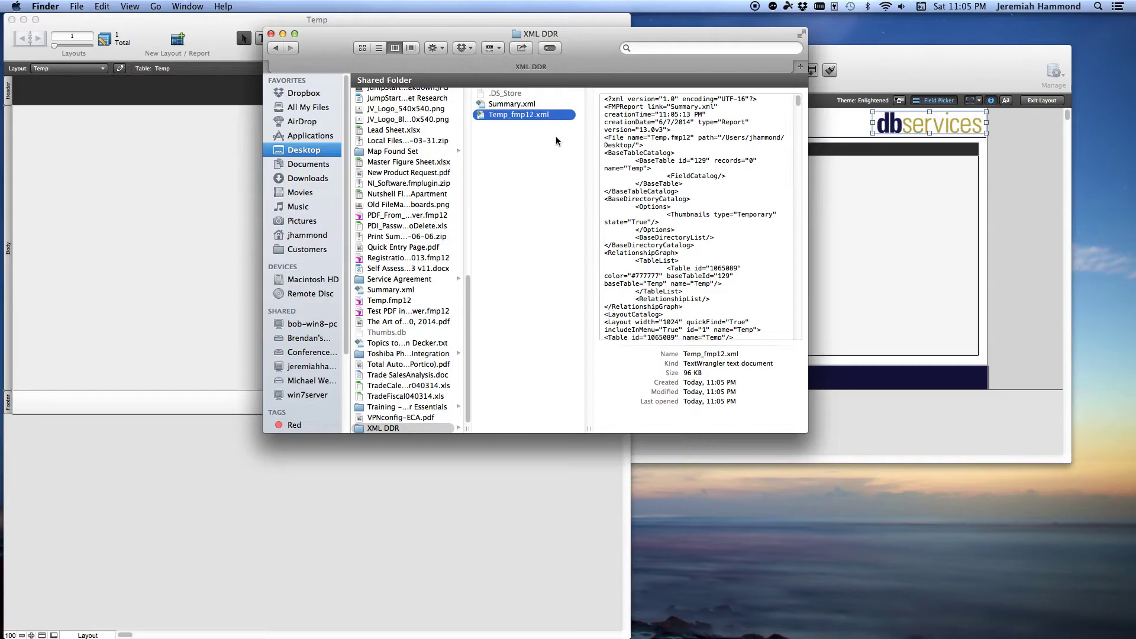
double_click(526, 116)
left_click_drag(517, 36, 553, 179)
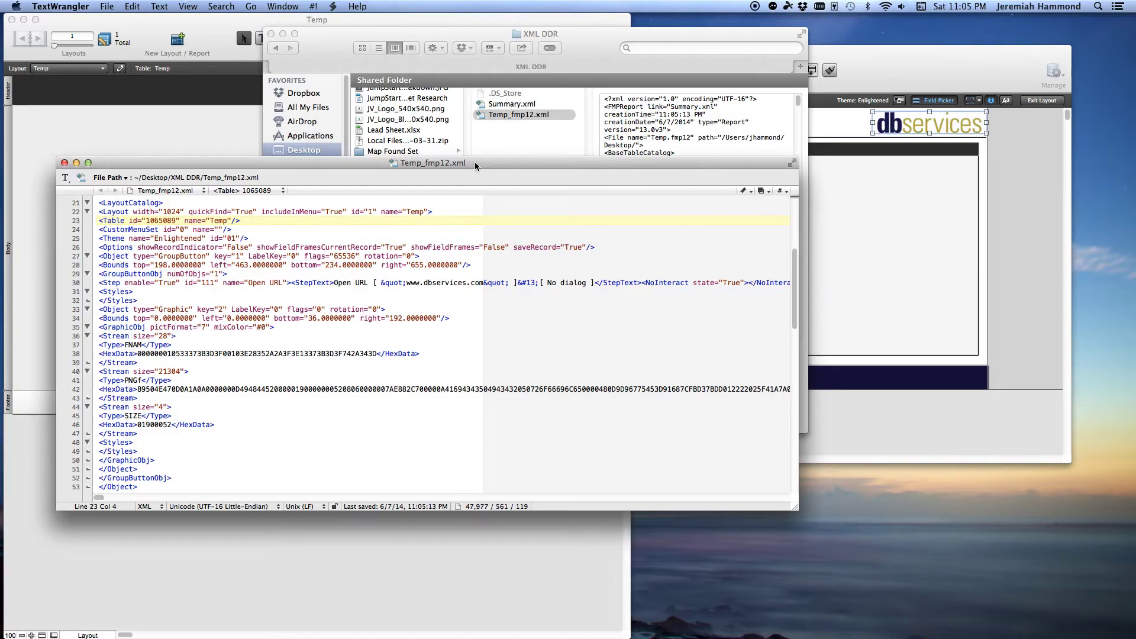
Step: Search the XML for "temp" and land on the Temp layout match on line 22
left_click_drag(477, 165, 591, 79)
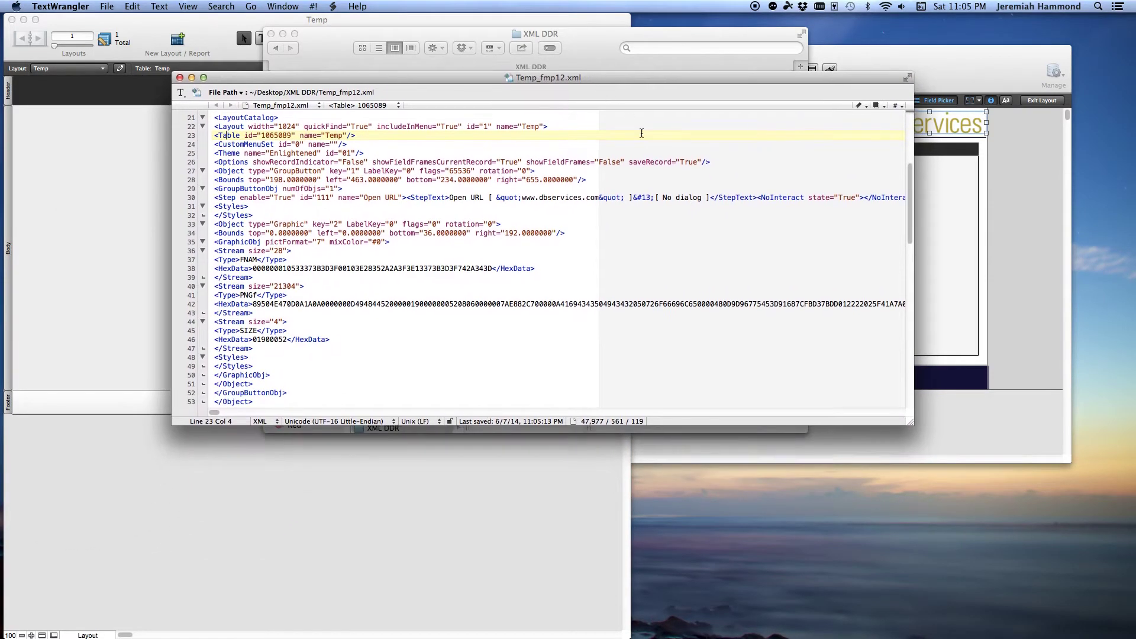
scroll(913, 193, "up", 10)
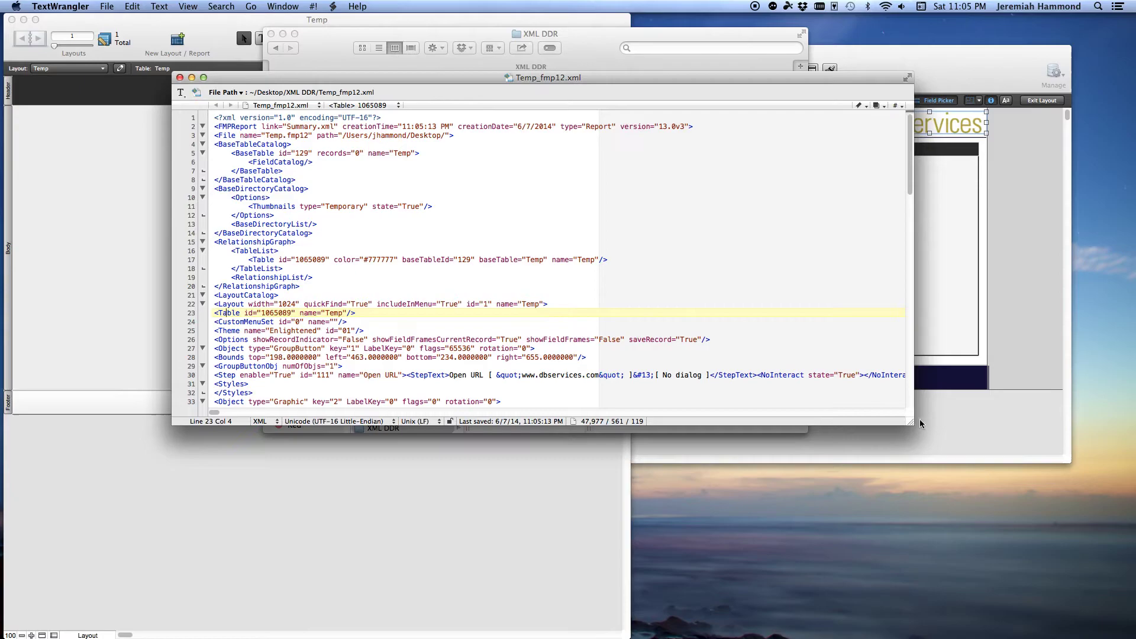
left_click_drag(915, 424, 975, 581)
left_click_drag(594, 77, 599, 42)
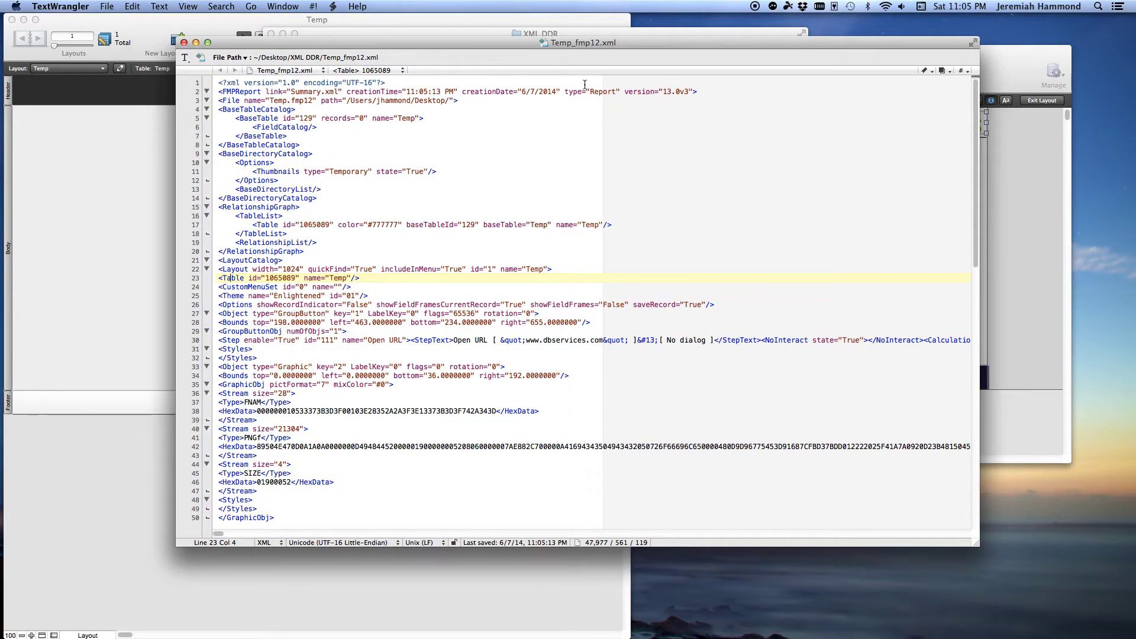
key("super+f")
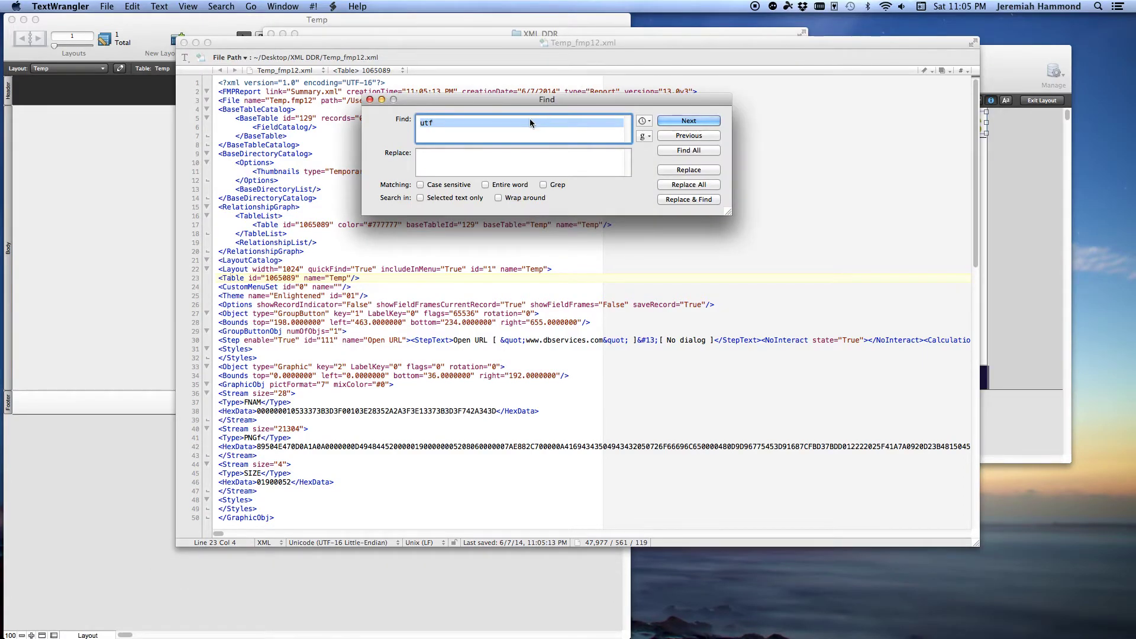
type("temp")
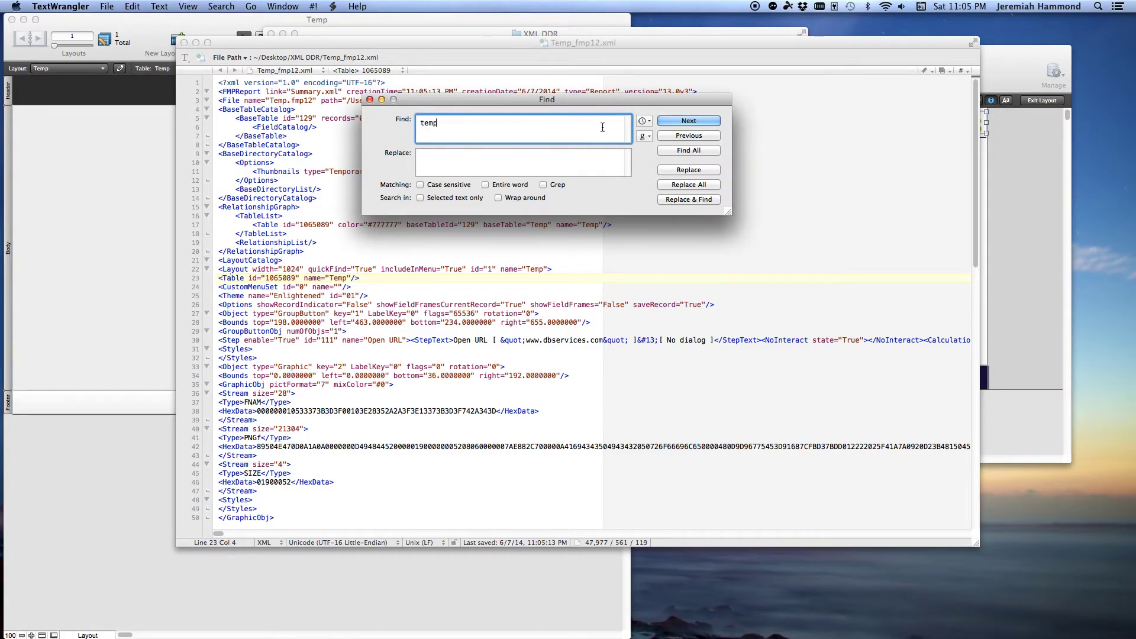
left_click(668, 122)
left_click(681, 135)
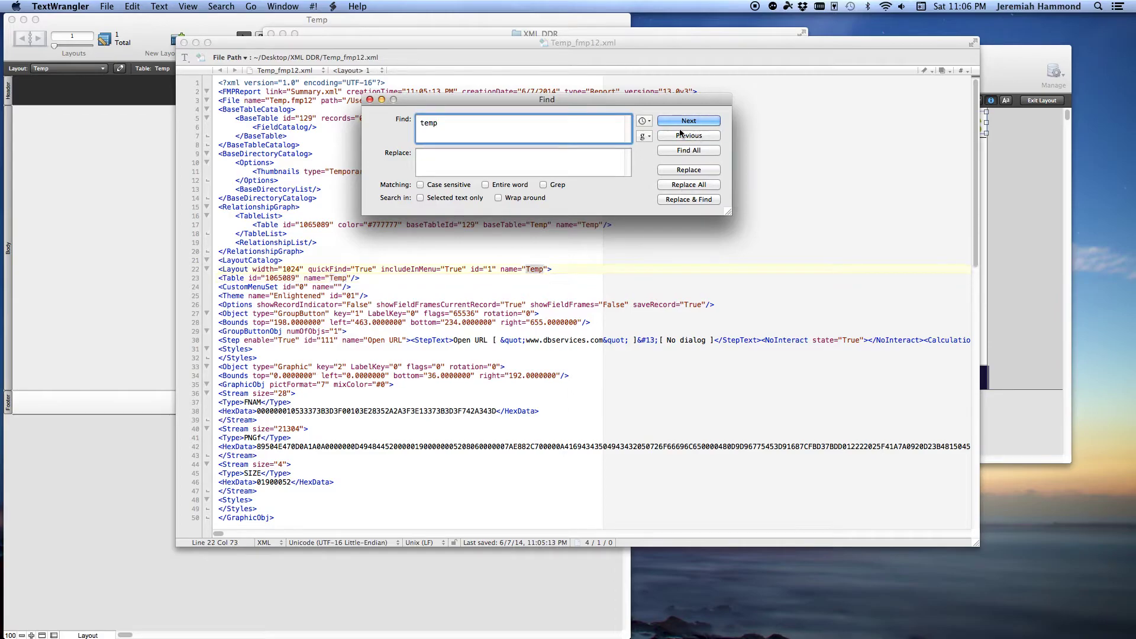
left_click_drag(587, 99, 790, 46)
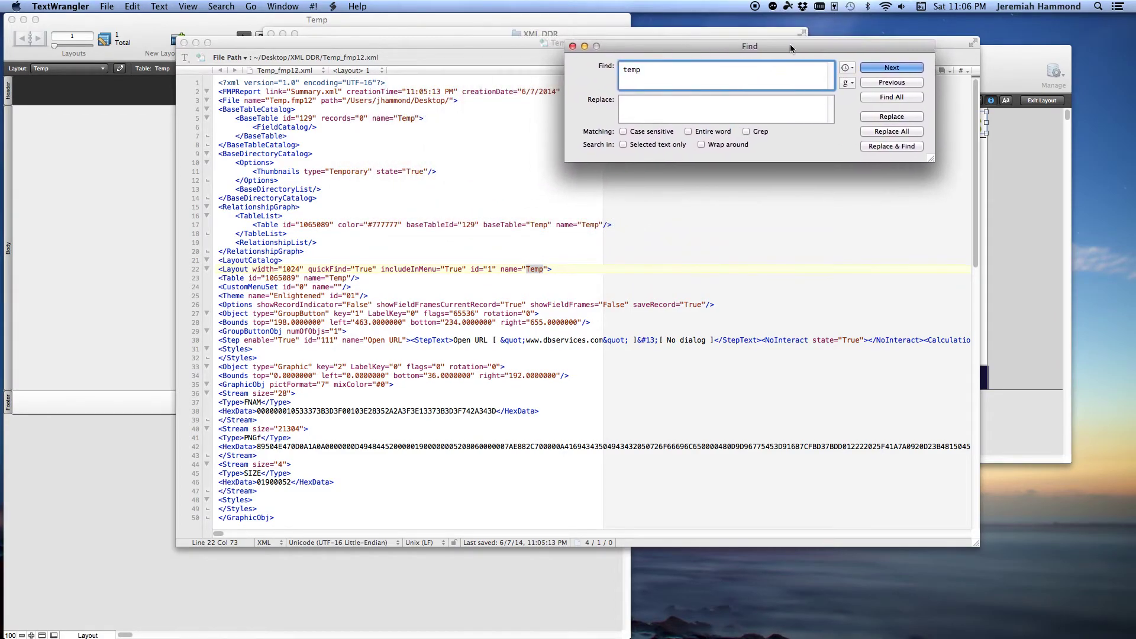
Step: Select the Temp name attribute, then the whole Layout element on line 22
left_click(222, 270)
left_click_drag(500, 270, 547, 268)
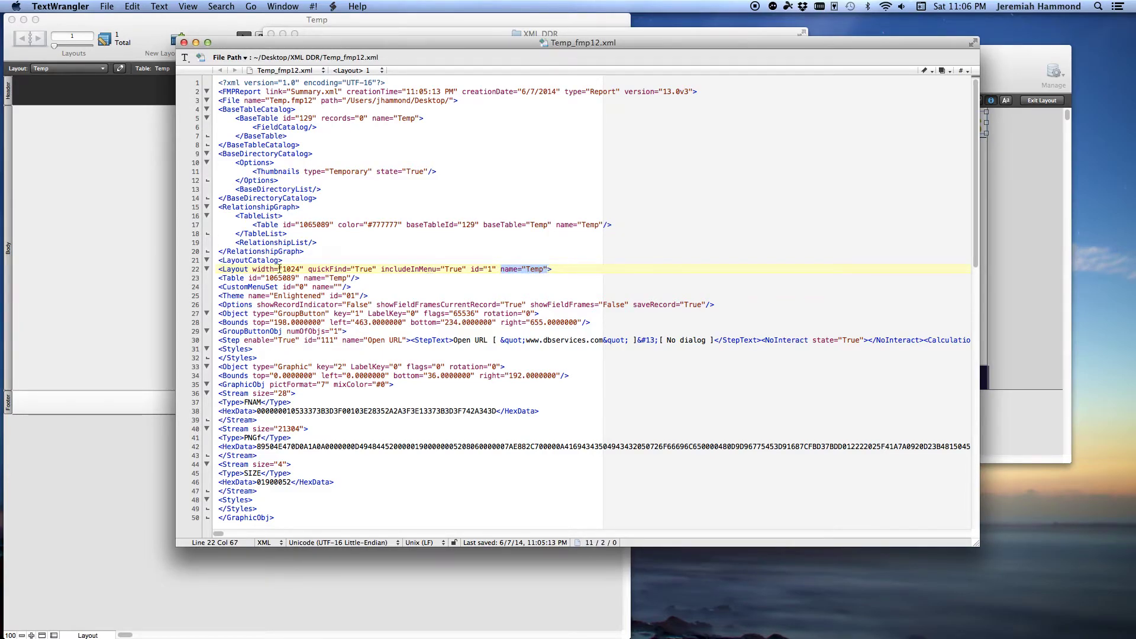
left_click_drag(248, 269, 219, 268)
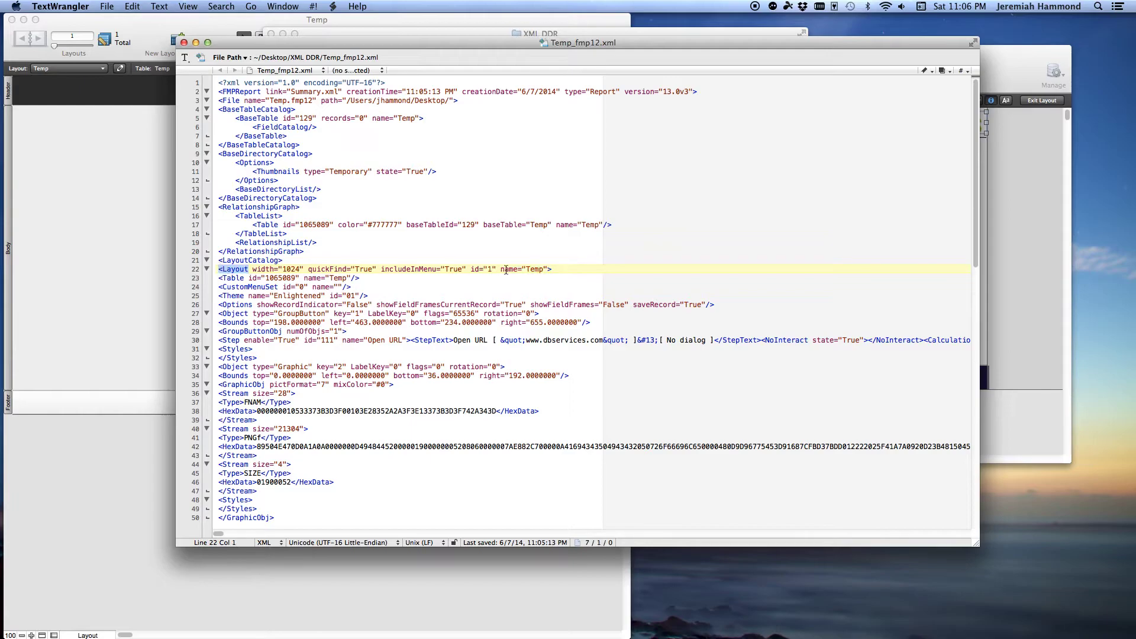
left_click_drag(501, 270, 549, 269)
left_click(544, 270)
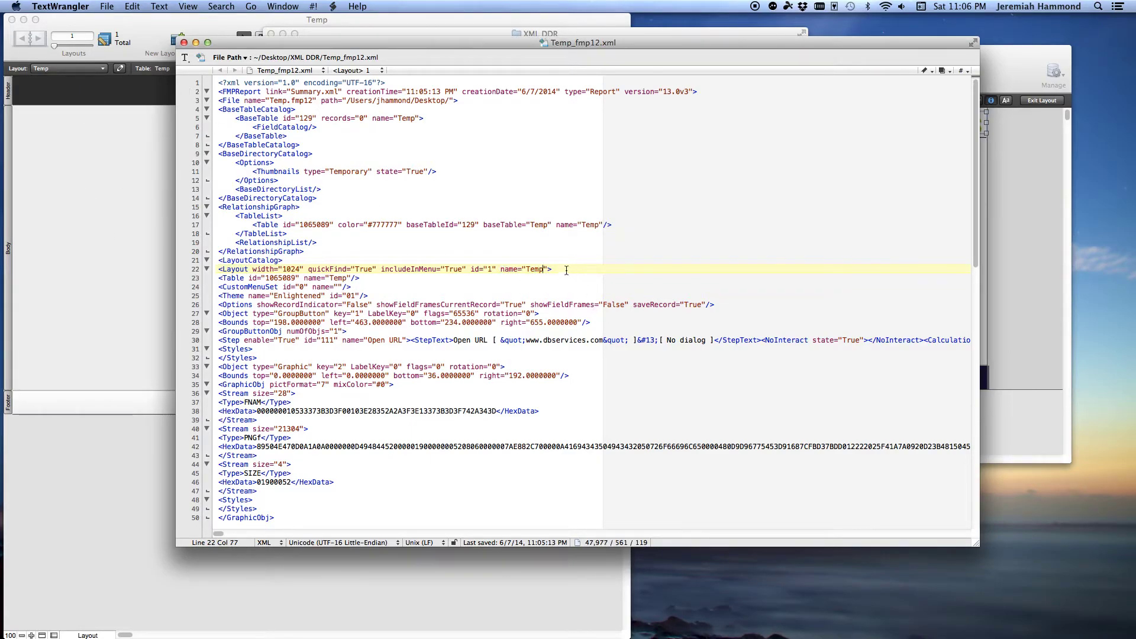
left_click_drag(567, 270, 218, 270)
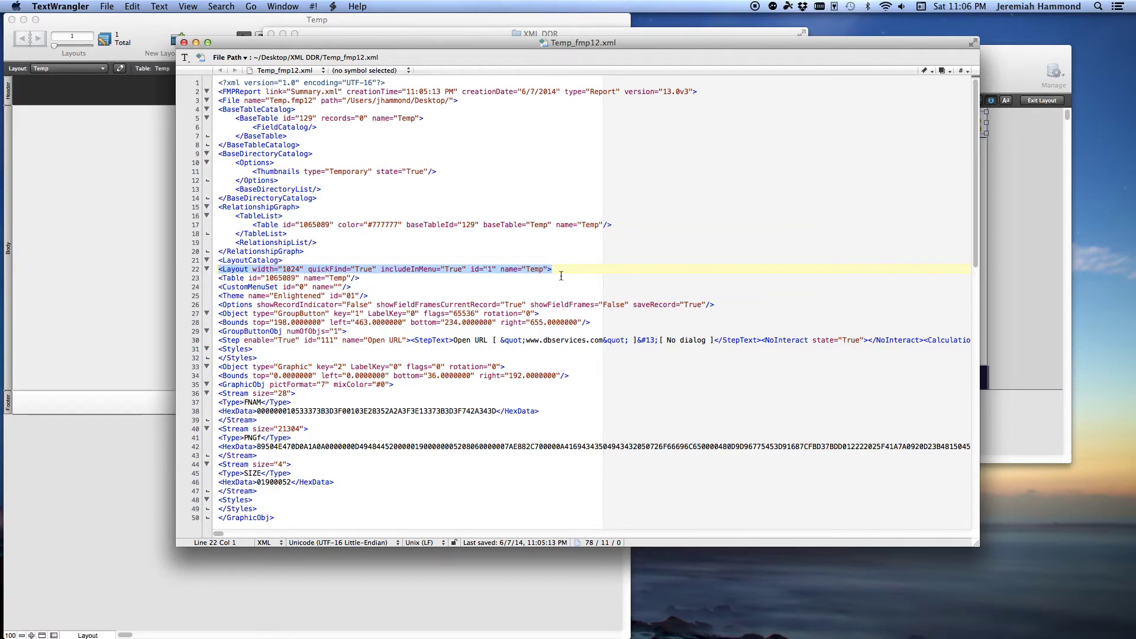
Step: Highlight the GraphicObj line and the start of the hex data on line 42
left_click(462, 269)
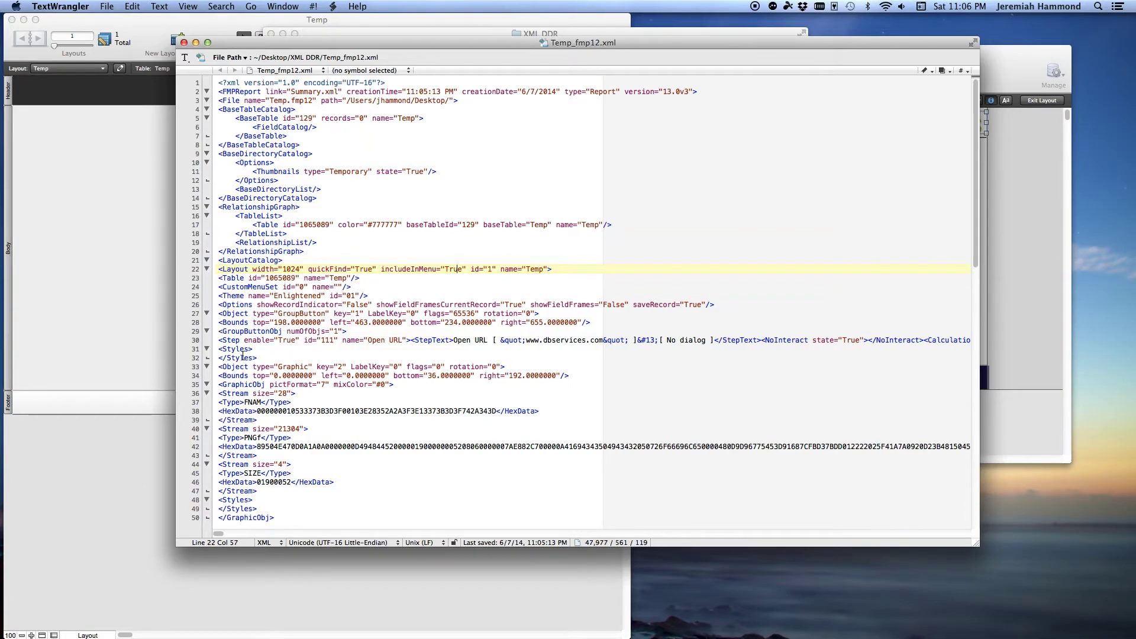
left_click_drag(219, 385, 405, 383)
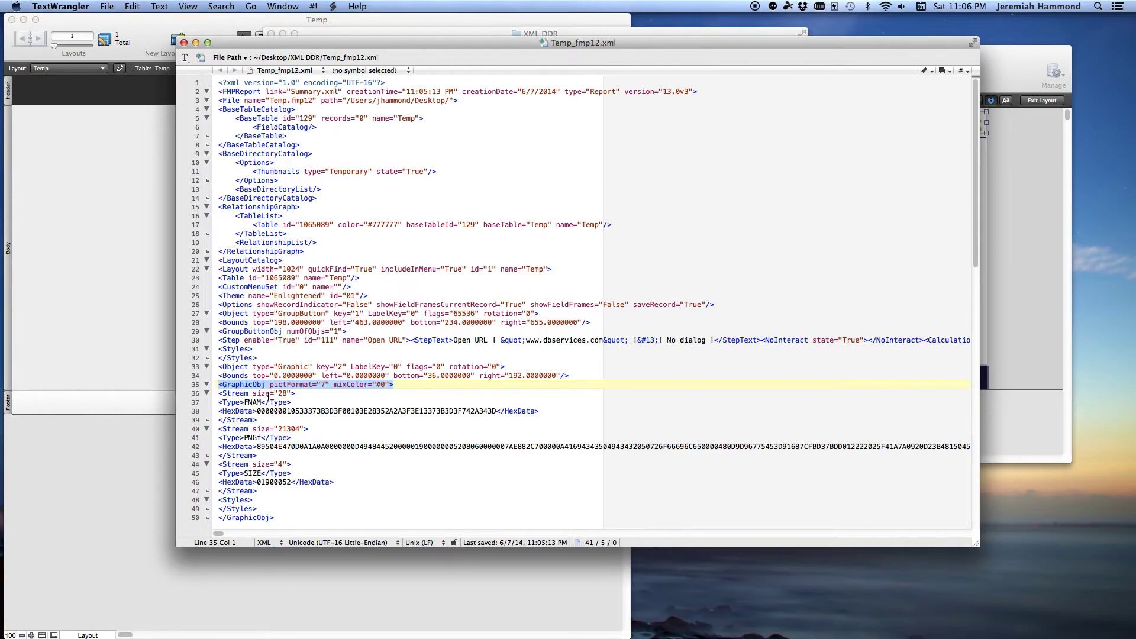
left_click(243, 454)
left_click_drag(218, 447, 971, 448)
left_click_drag(785, 448, 1090, 448)
mouse_move(223, 533)
left_mouse_down()
mouse_move(922, 531)
mouse_move(205, 528)
left_mouse_up()
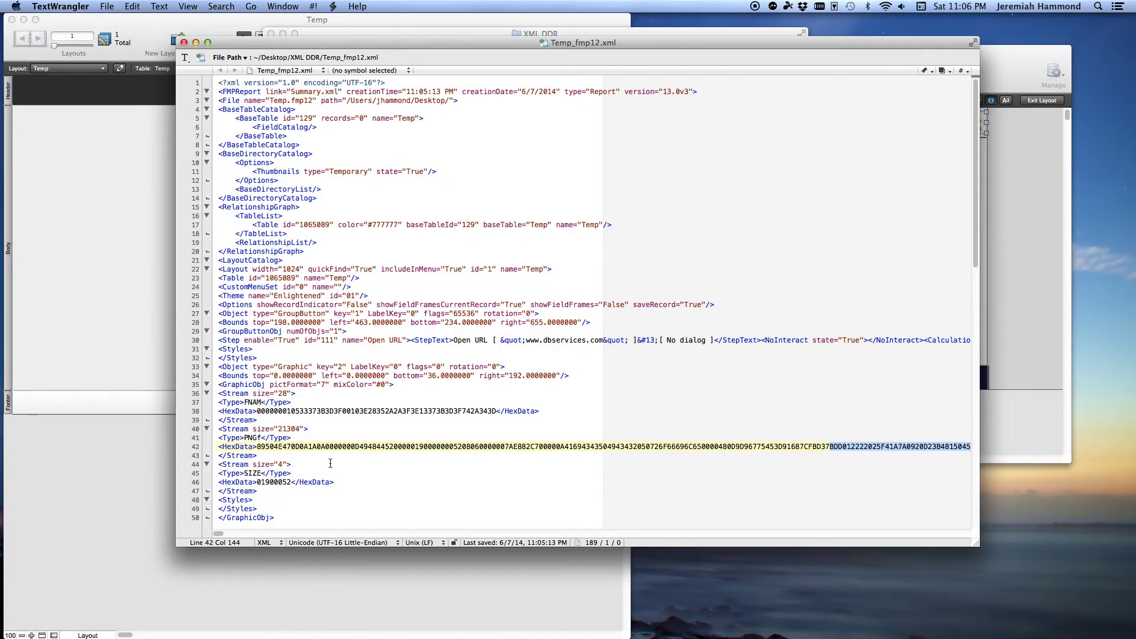
left_click(256, 448)
left_click_drag(219, 448, 538, 450)
left_click(539, 449)
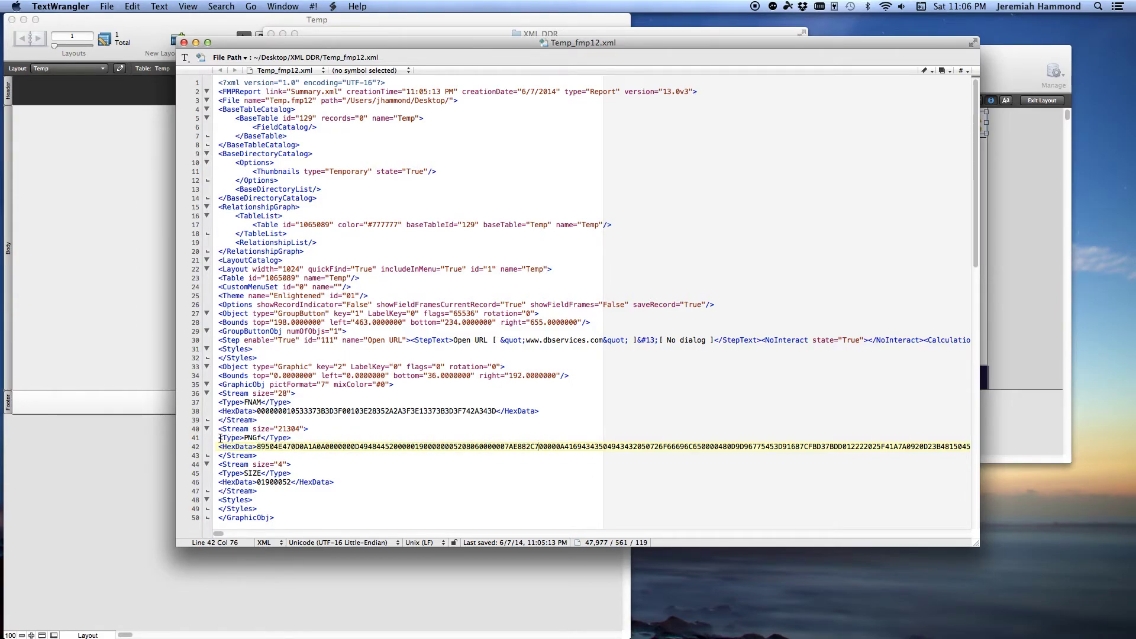
left_click_drag(222, 448, 561, 448)
left_click(560, 448)
Step: Point out the PNGf type line, then copy the full hex string on line 42
left_click(250, 439)
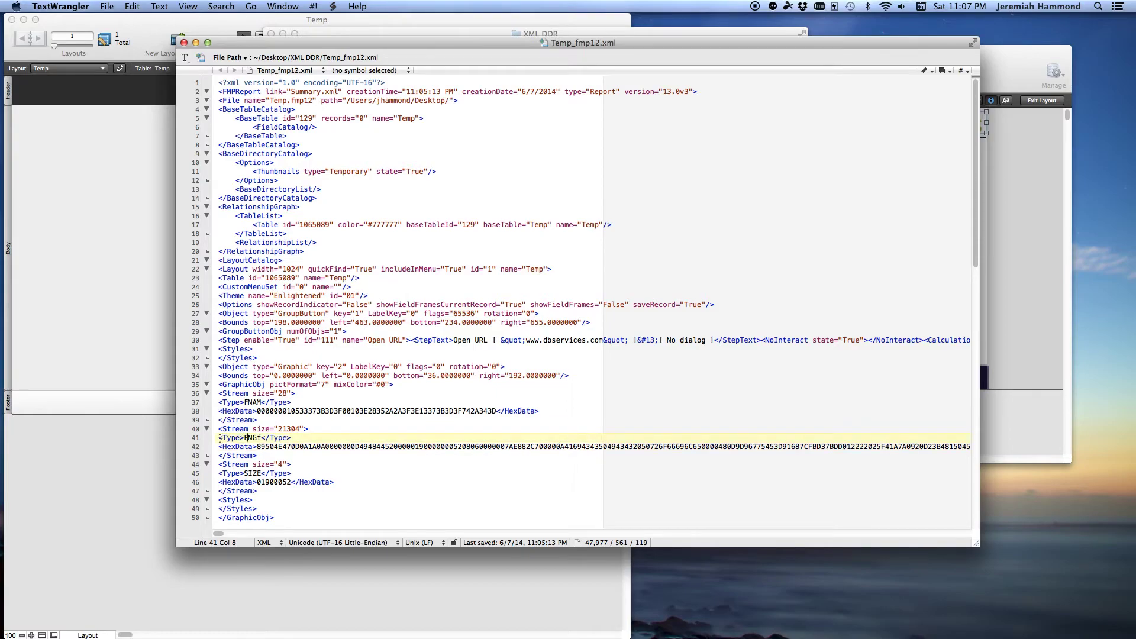
left_click_drag(219, 439, 247, 439)
left_click(251, 443)
left_click(278, 439)
double_click(355, 447)
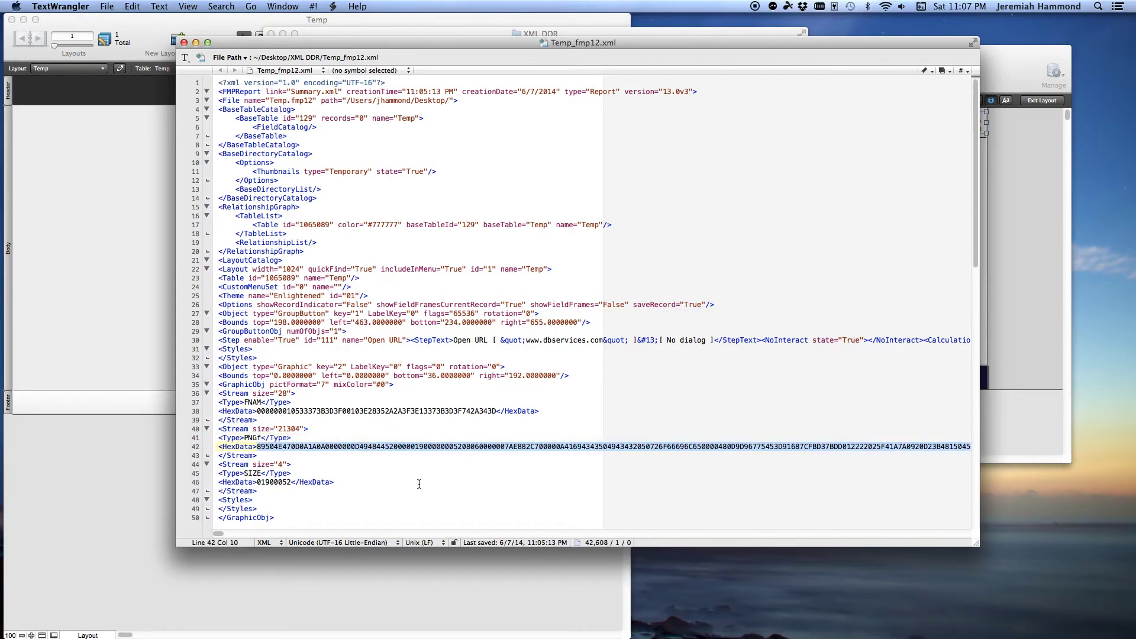
right_click(395, 451)
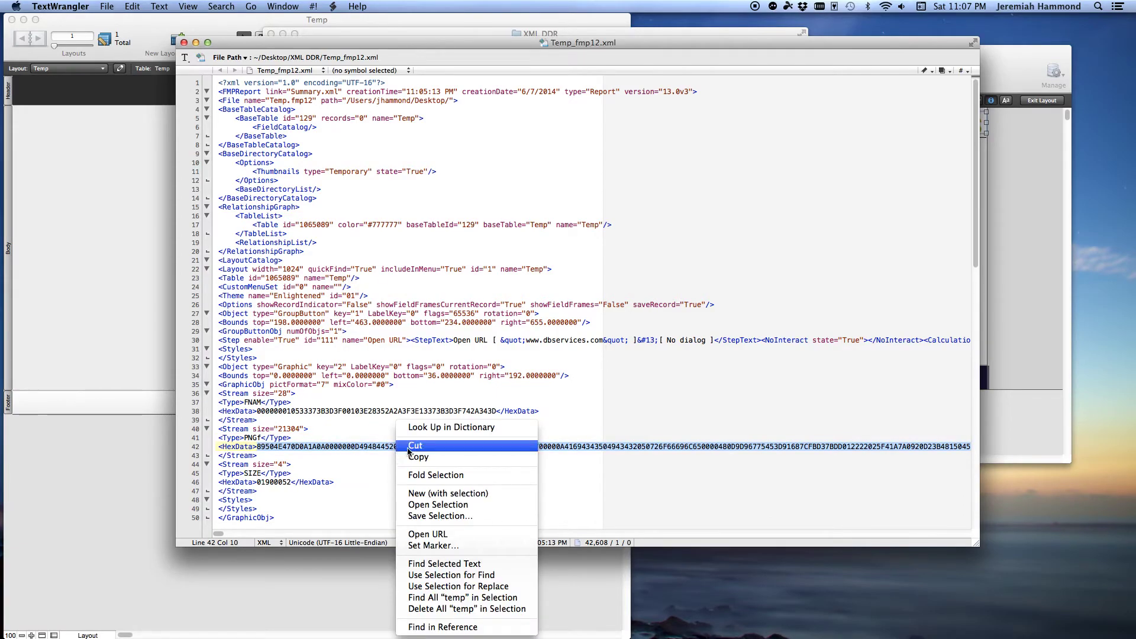
left_click(417, 456)
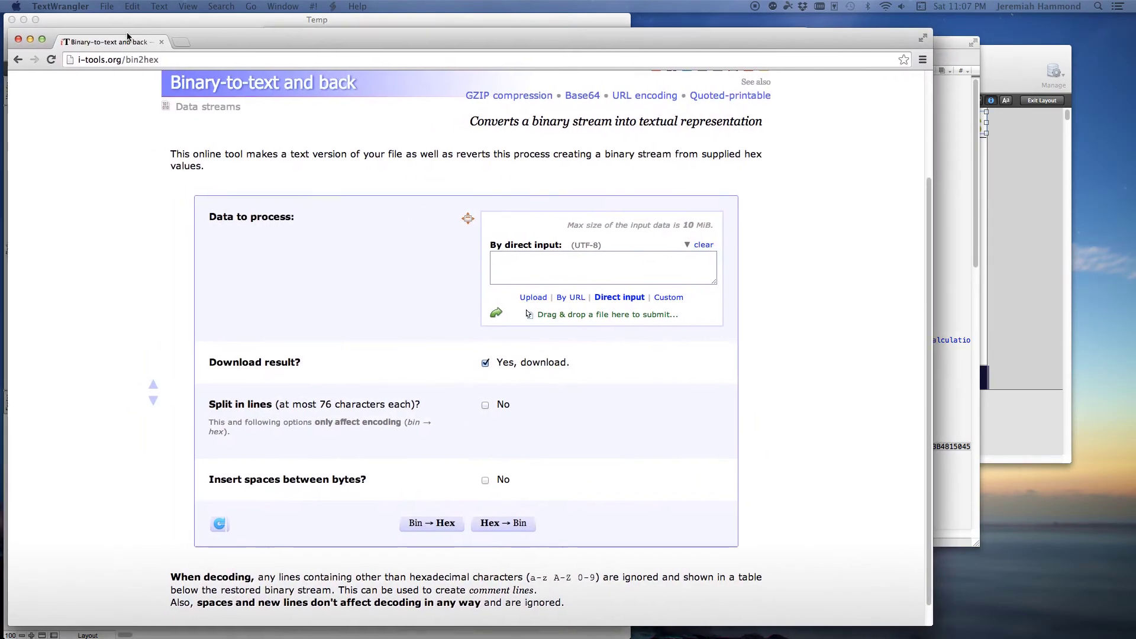
Step: Paste the copied PNG hex into the bin2hex Direct input box
left_click_drag(248, 36, 285, 34)
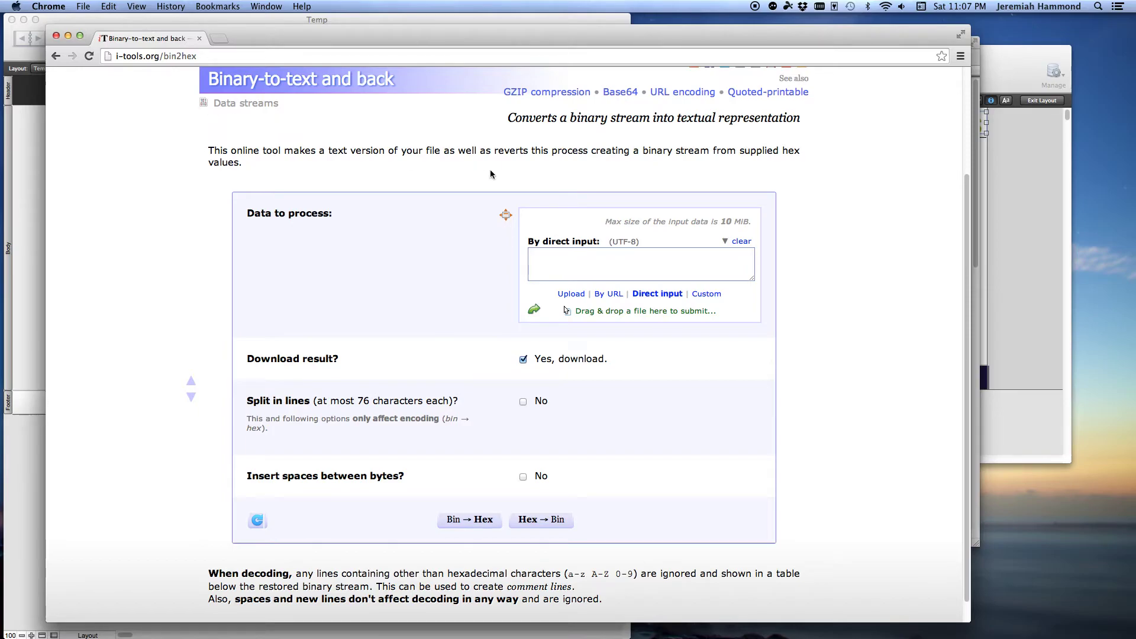
left_click_drag(419, 42, 428, 41)
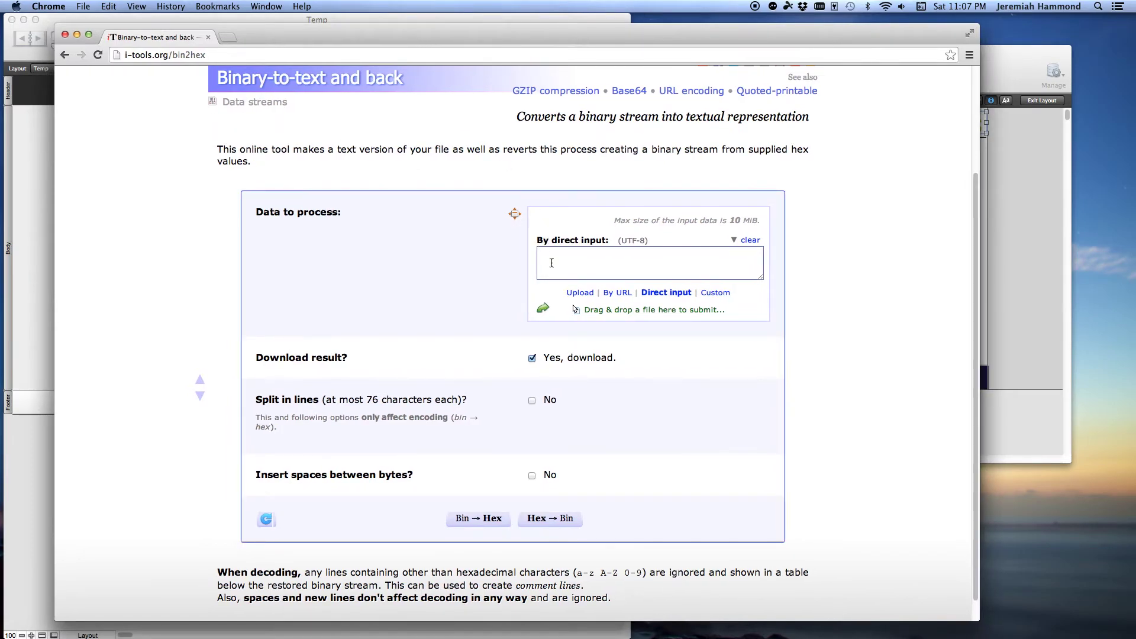
left_click(587, 265)
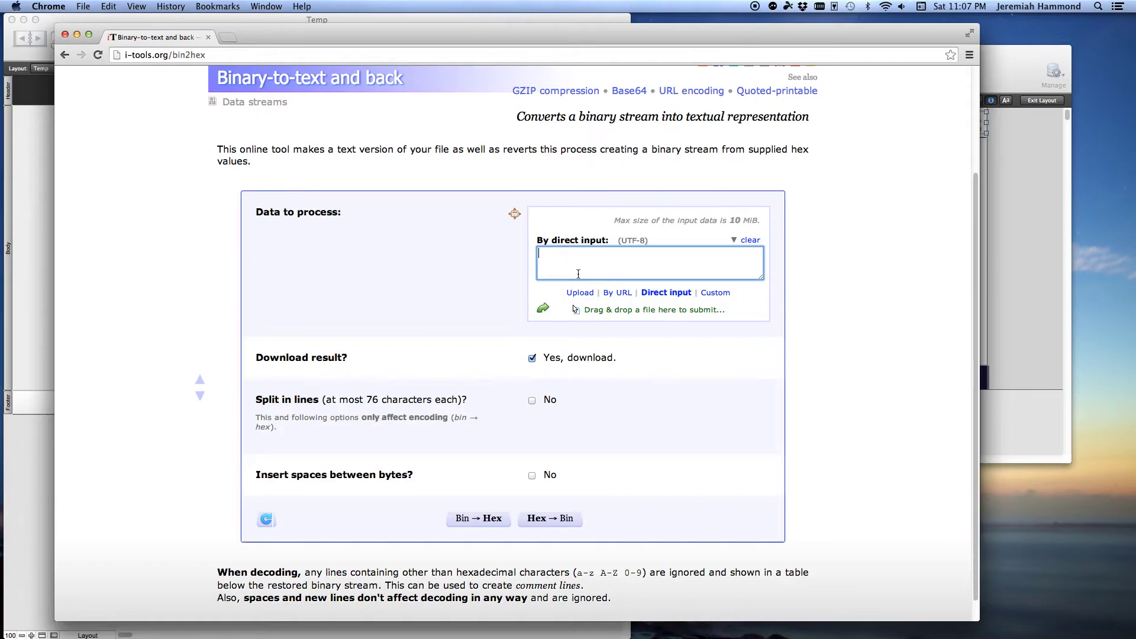
left_click(645, 294)
key("super+v")
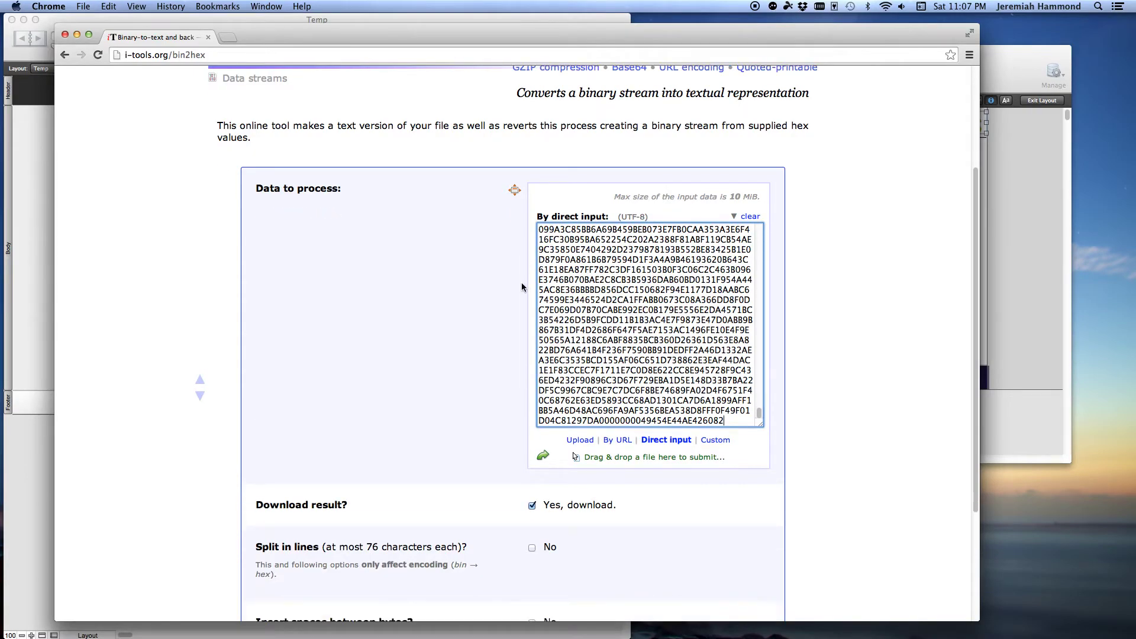
Step: Keep 'Yes, download.' checked and run Hex → Bin to download bin2hex.dat
scroll(524, 288, "down", 1)
left_click(533, 506)
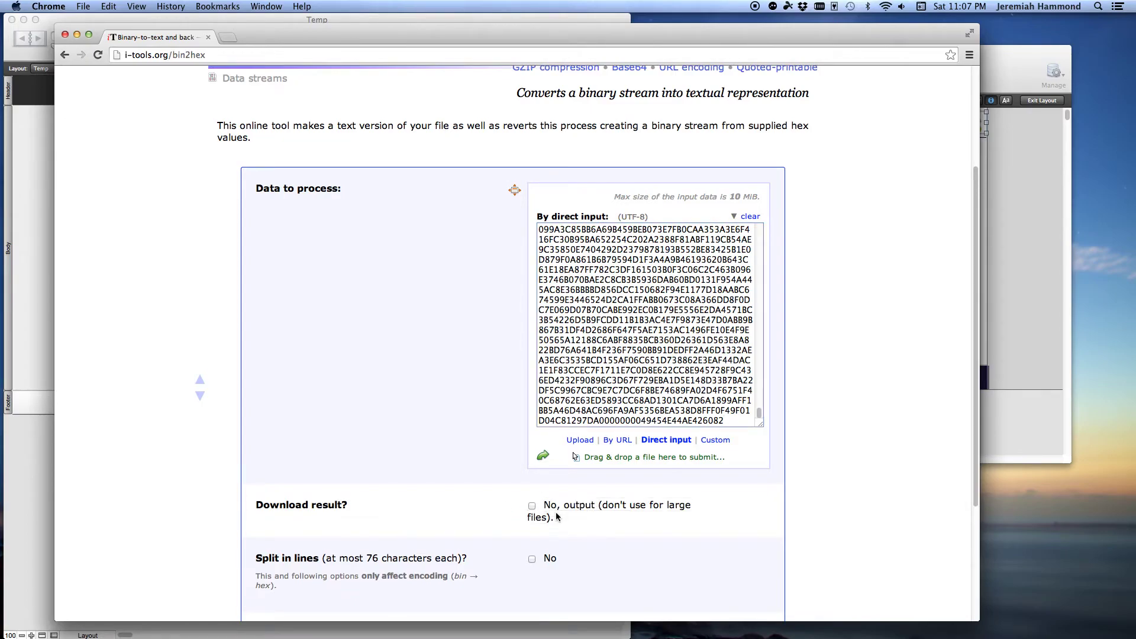
left_click(551, 510)
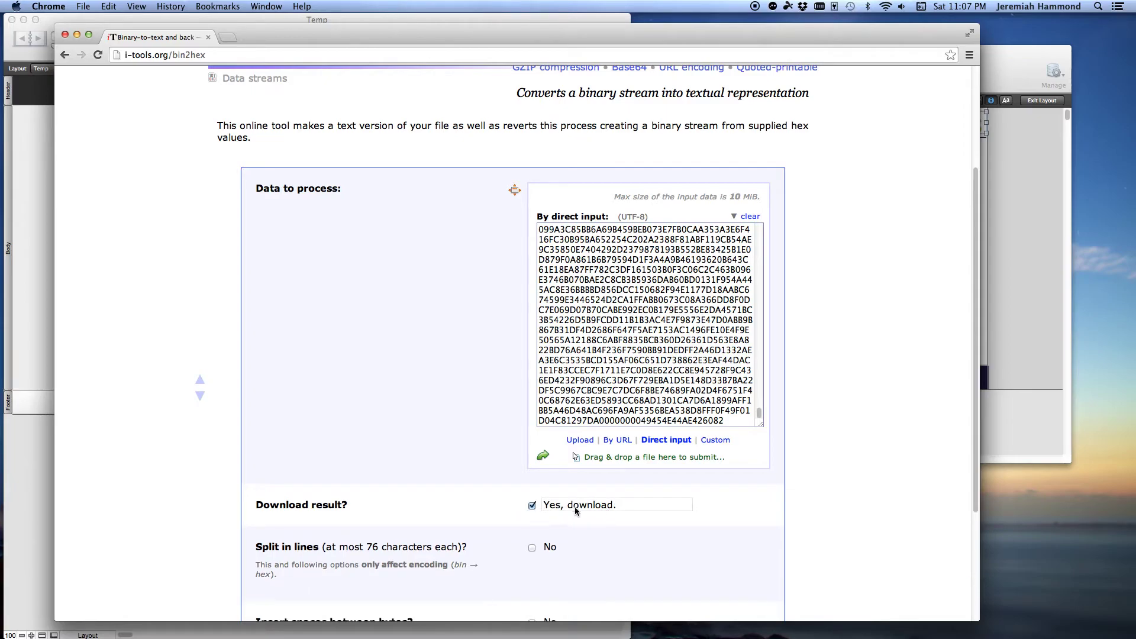
scroll(629, 479, "down", 4)
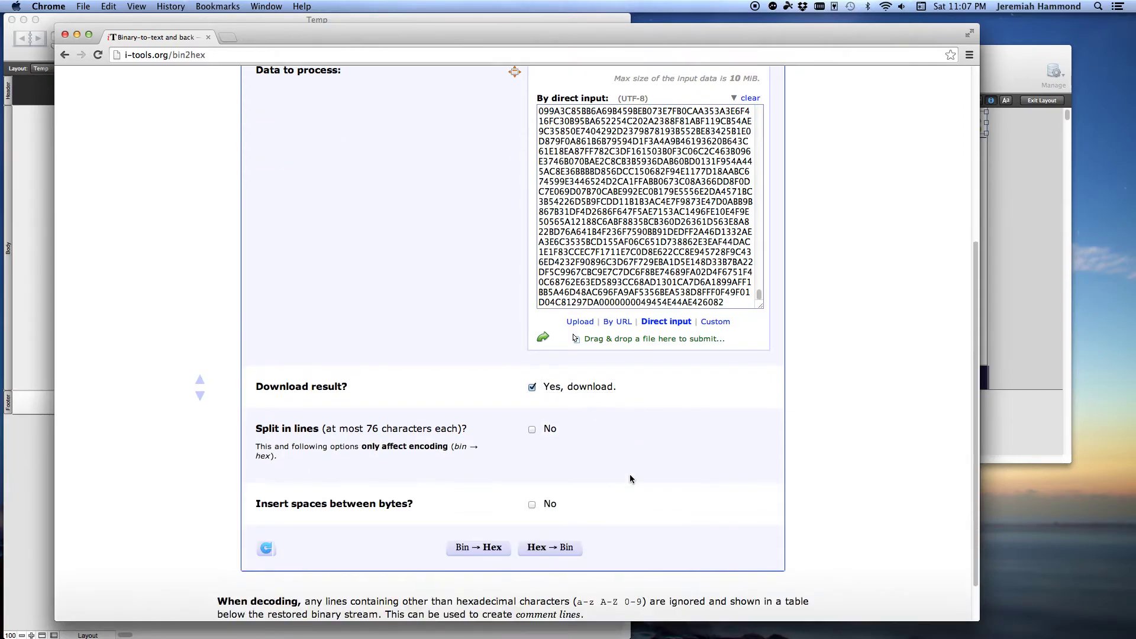
left_click(536, 548)
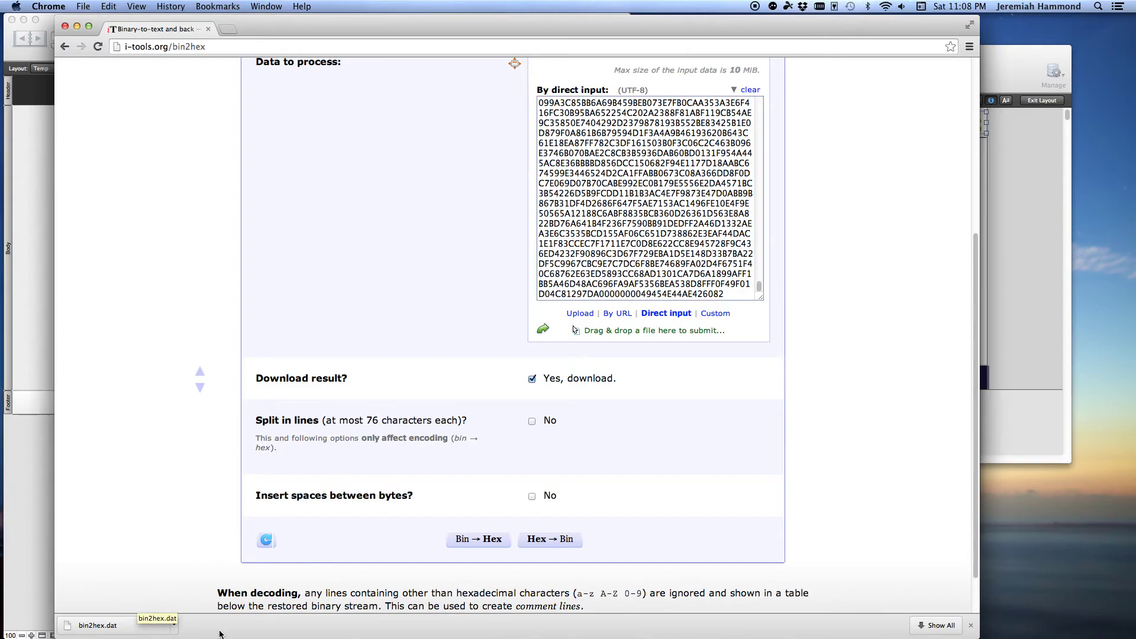
Step: Reveal the downloaded bin2hex.dat in Finder from the download's menu
left_click(175, 625)
left_click(371, 632)
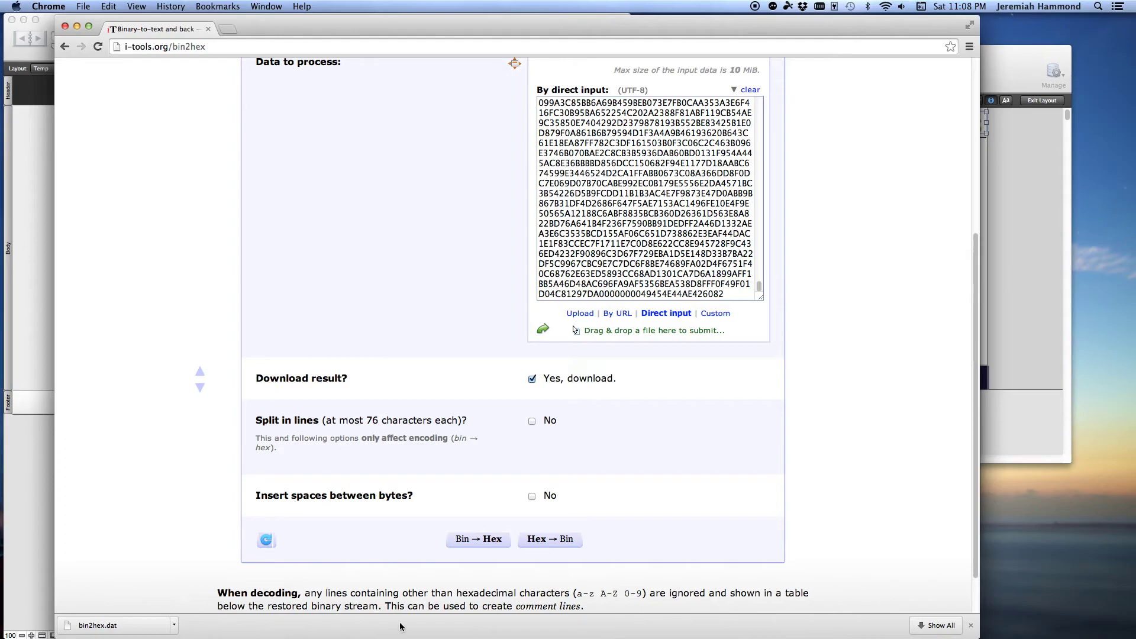
left_click(171, 626)
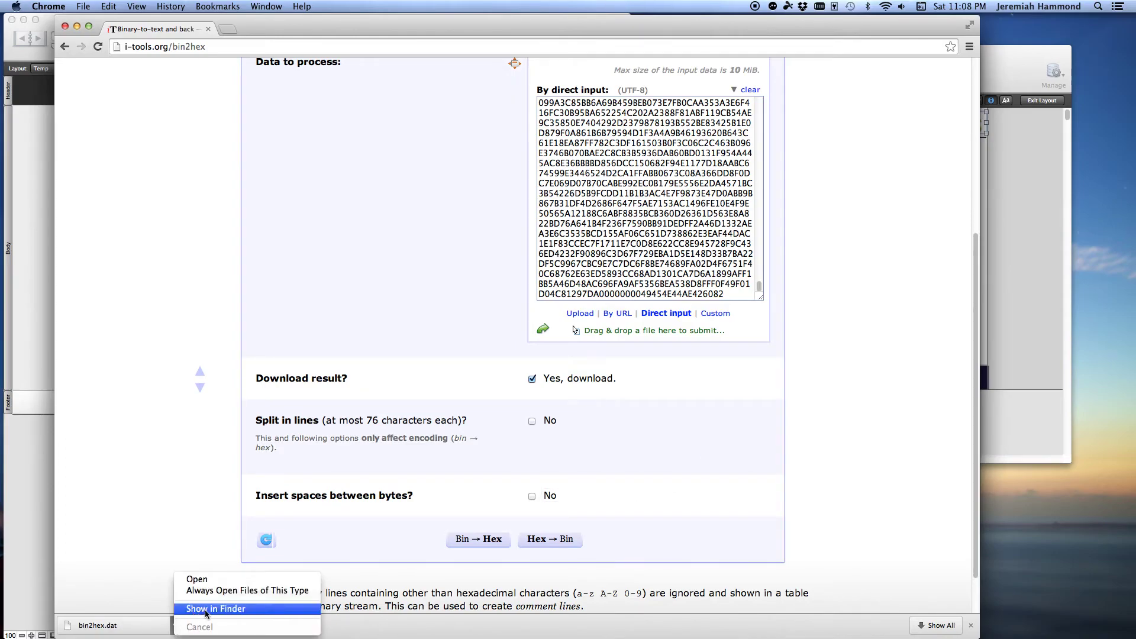
left_click(205, 610)
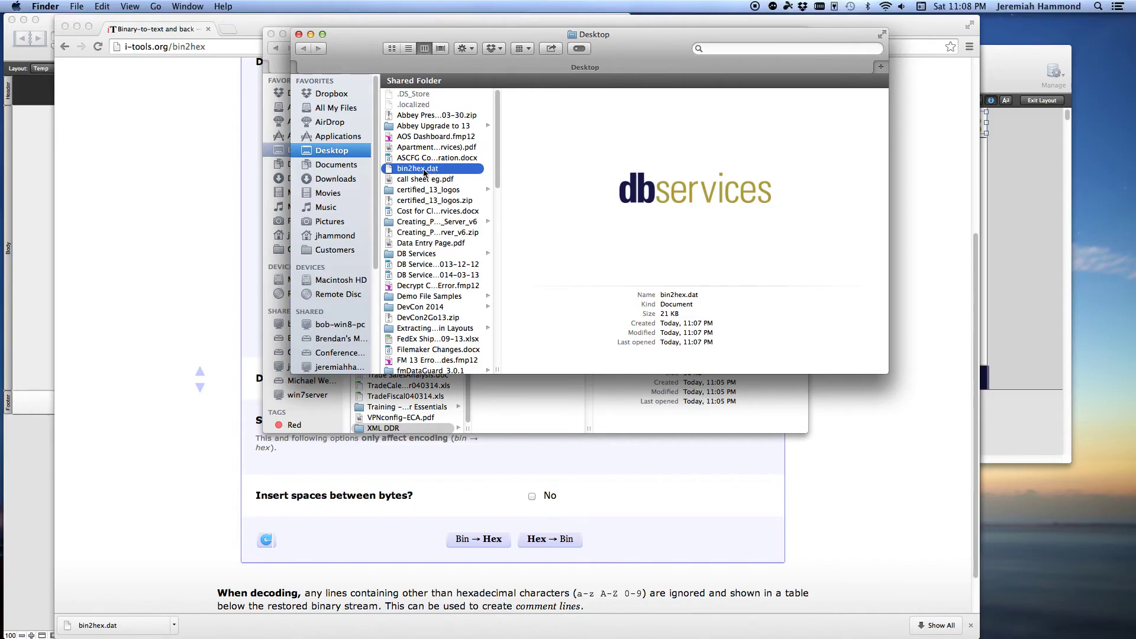
Step: Rename bin2hex.dat to dbservices-logo.png and accept the .png extension
left_click(416, 171)
left_click_drag(439, 168, 395, 168)
type("dbservices-logo.png")
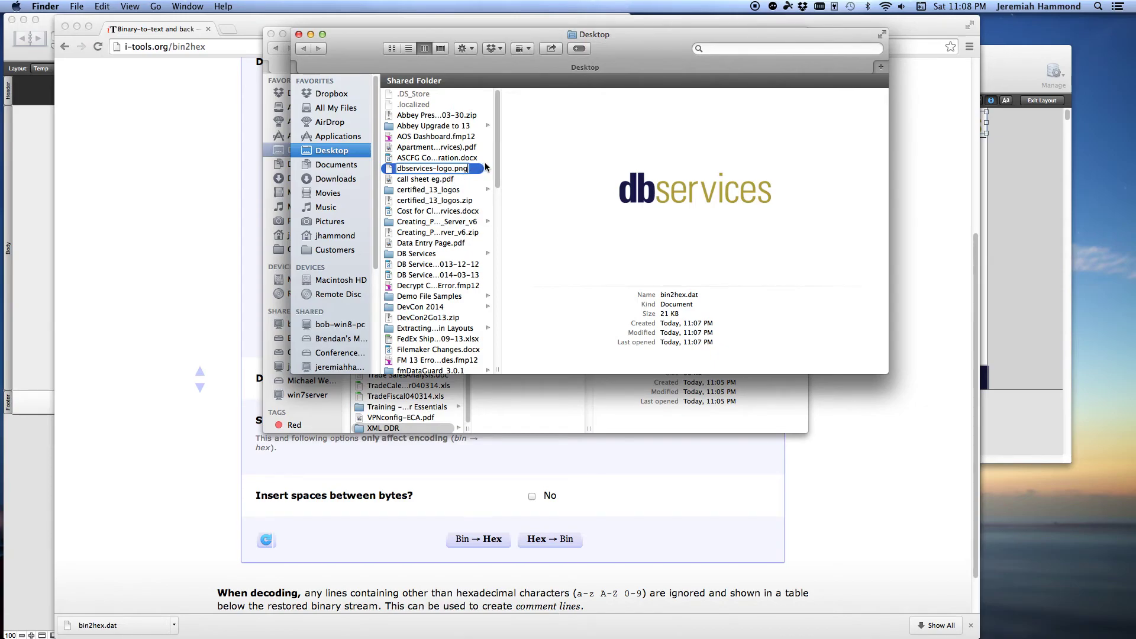
key("Return")
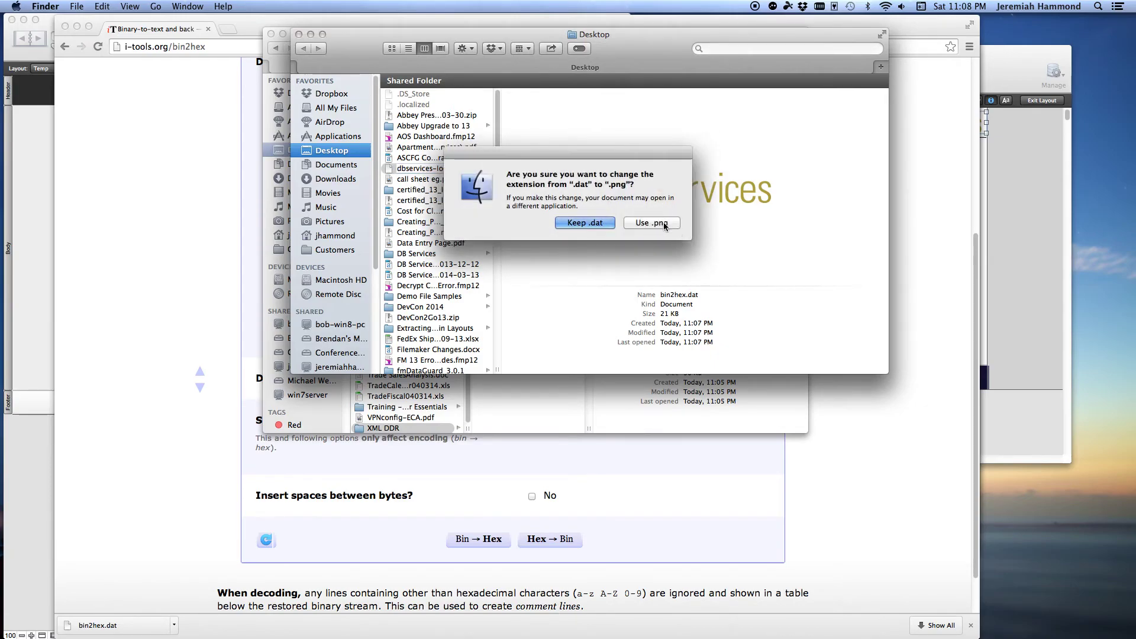
left_click(651, 223)
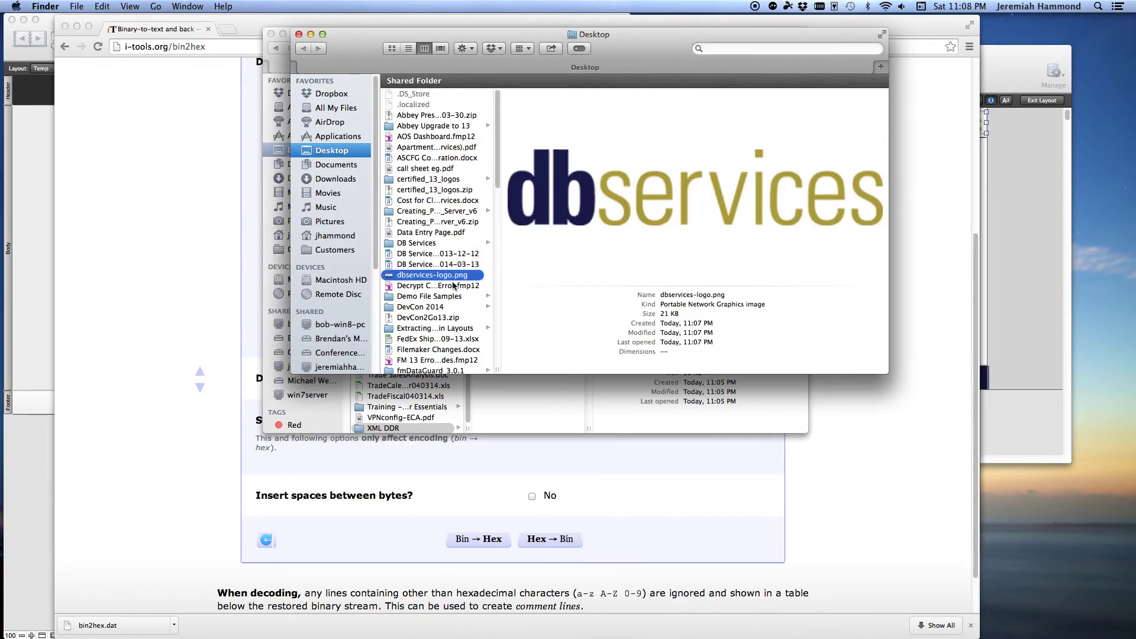
Step: Open dbservices-logo.png in Preview and position its window
double_click(445, 278)
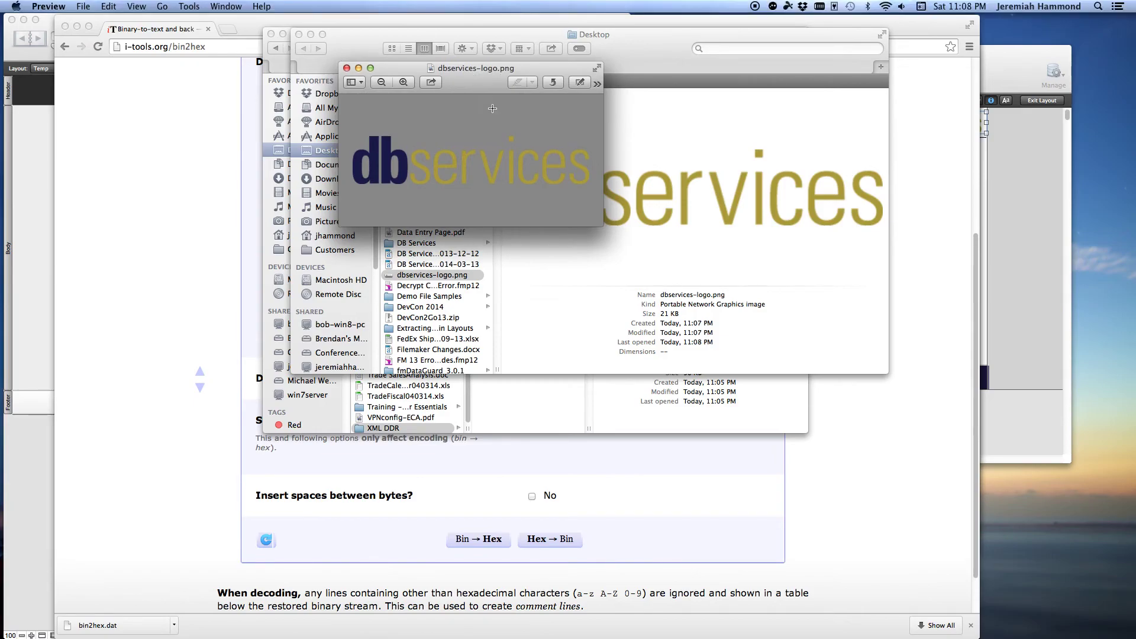
left_click_drag(494, 82, 514, 65)
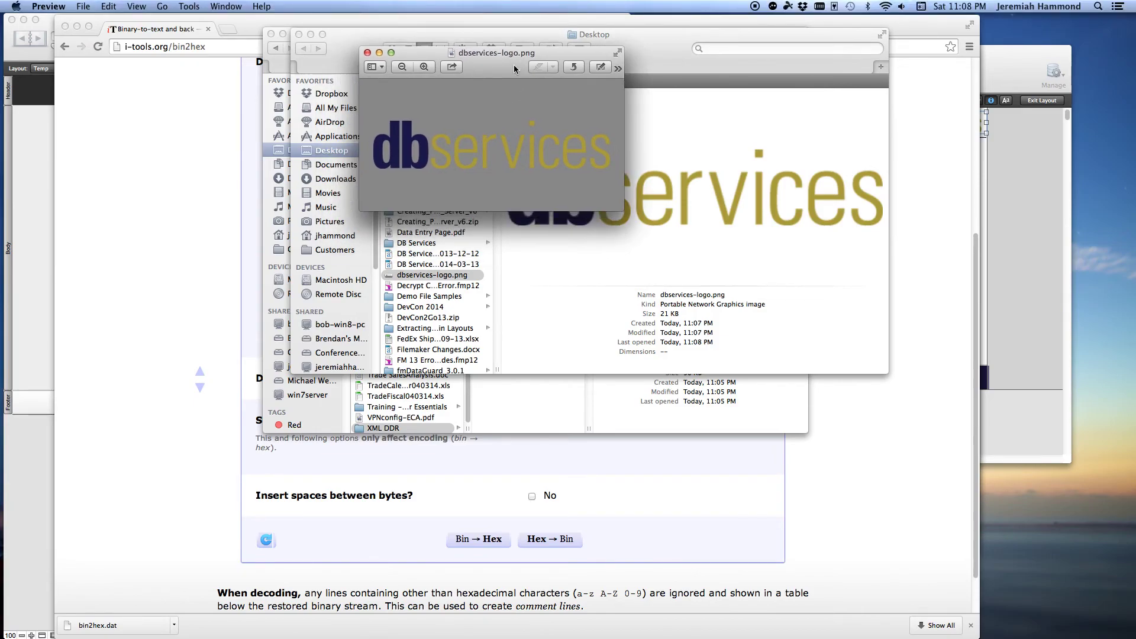